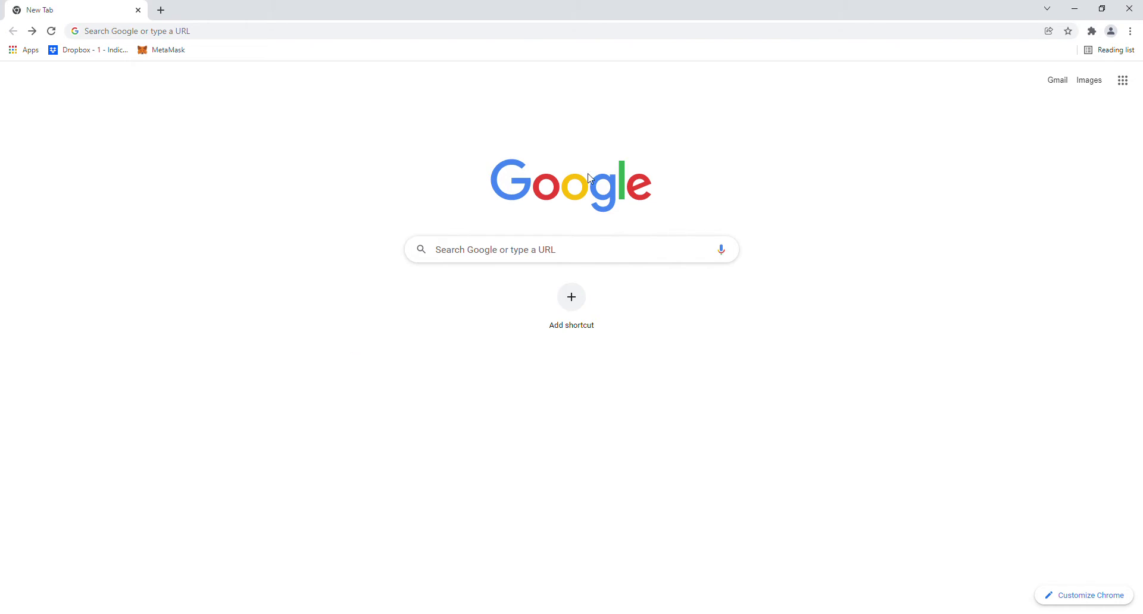
Open mintable.app in Chrome from the 'min' address-bar suggestion
click(201, 35)
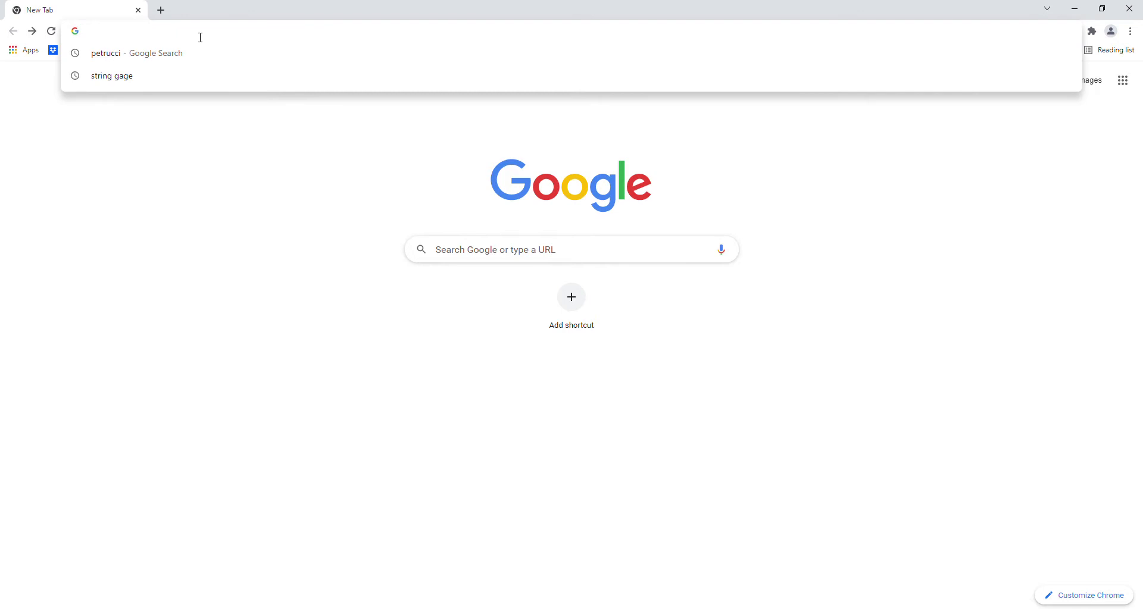
text(min)
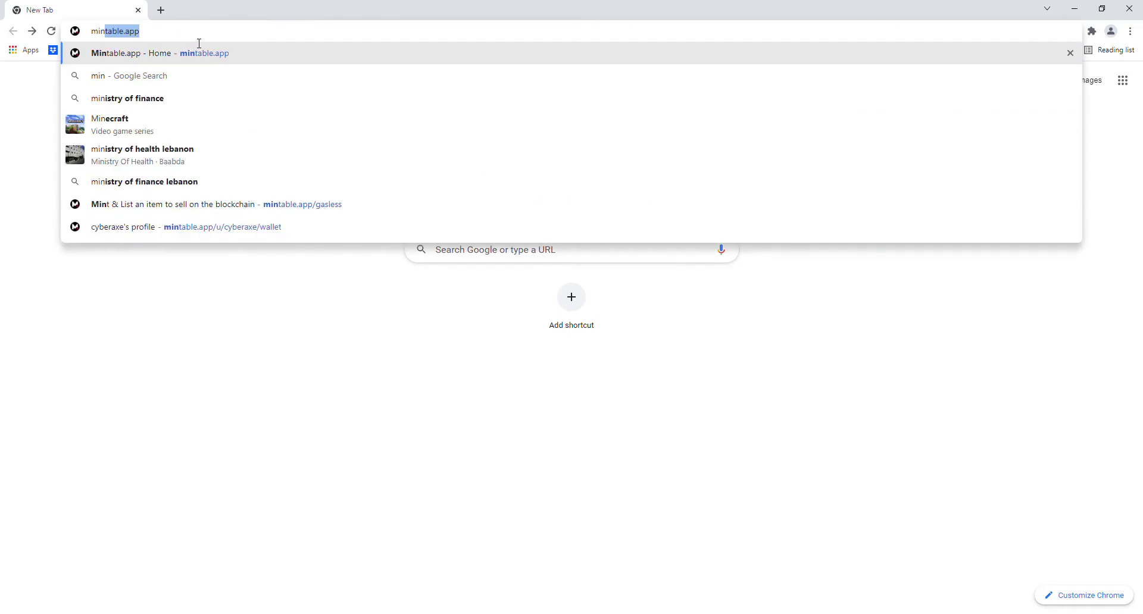
click(187, 52)
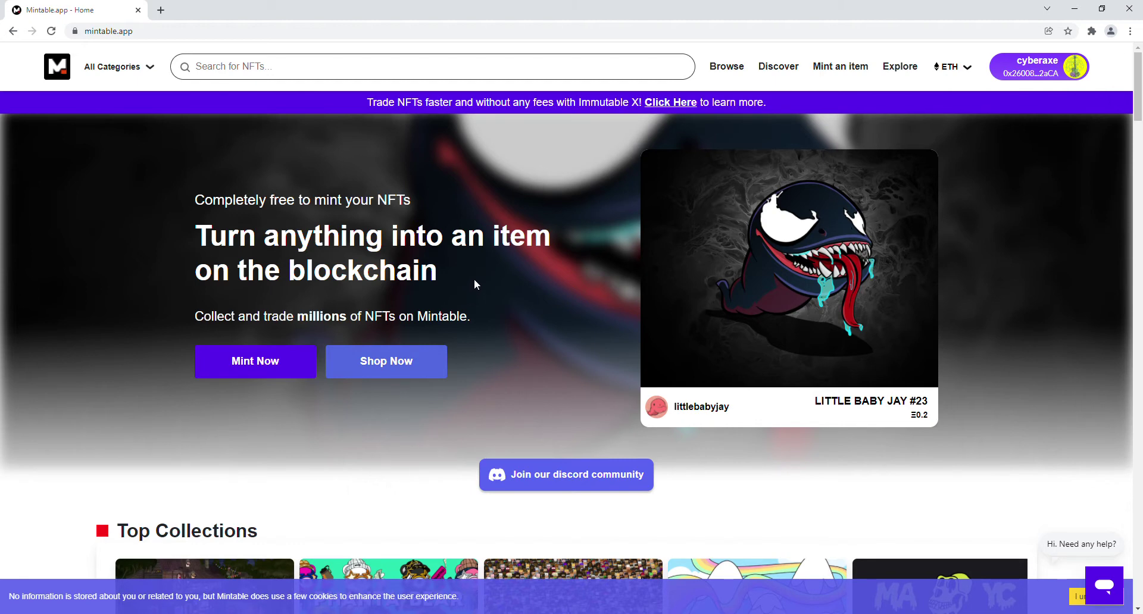
Start a new item minted gaslessly on Ethereum Mainnet, then close the minting options dialog
click(836, 66)
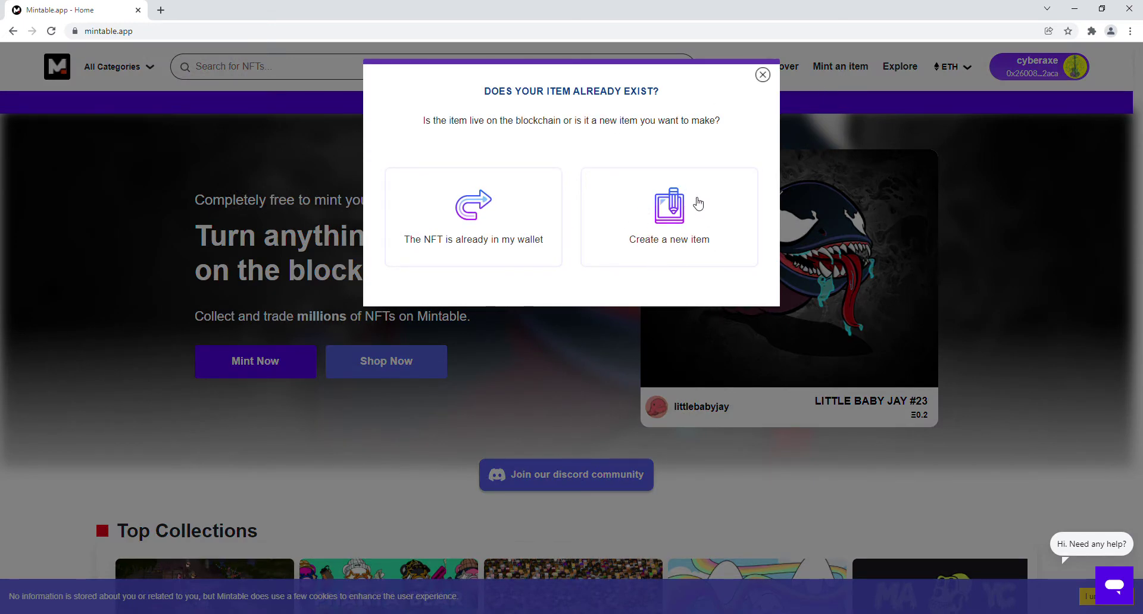
click(654, 229)
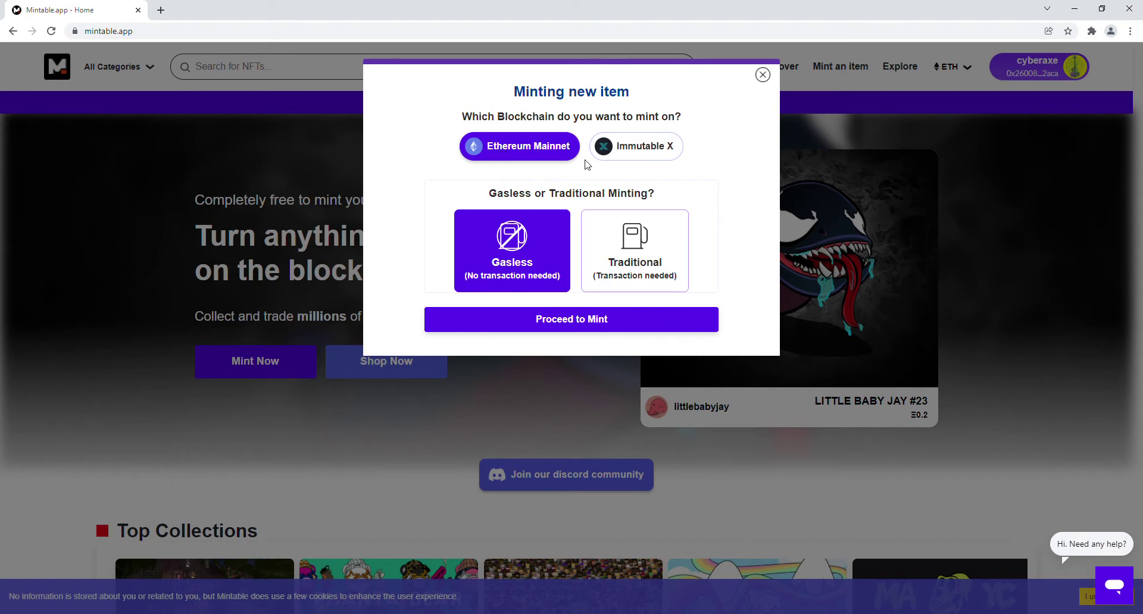
click(631, 149)
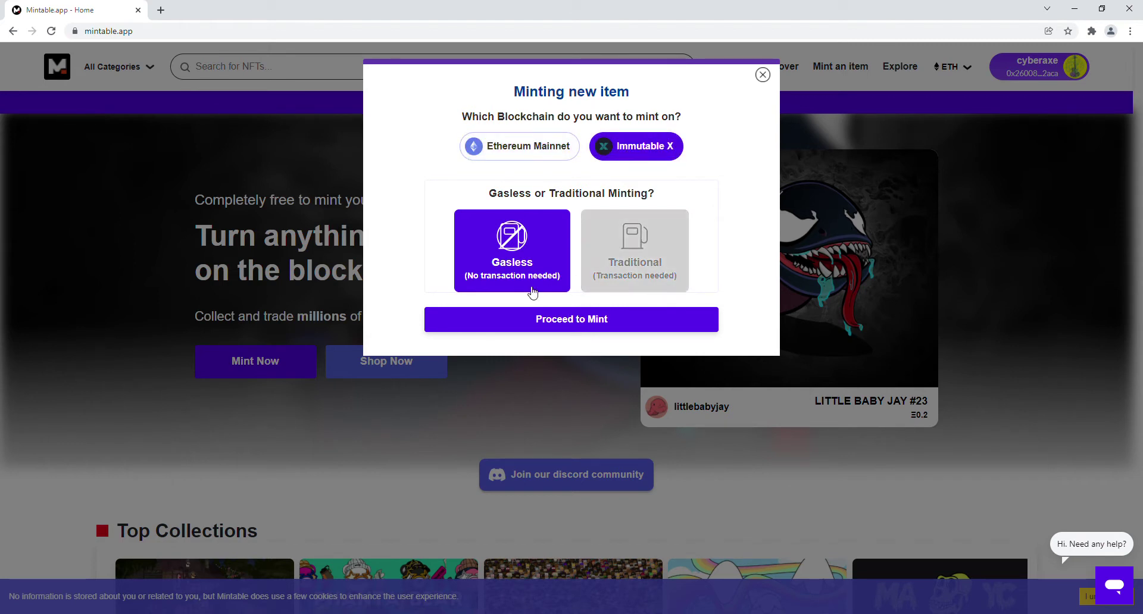
click(526, 154)
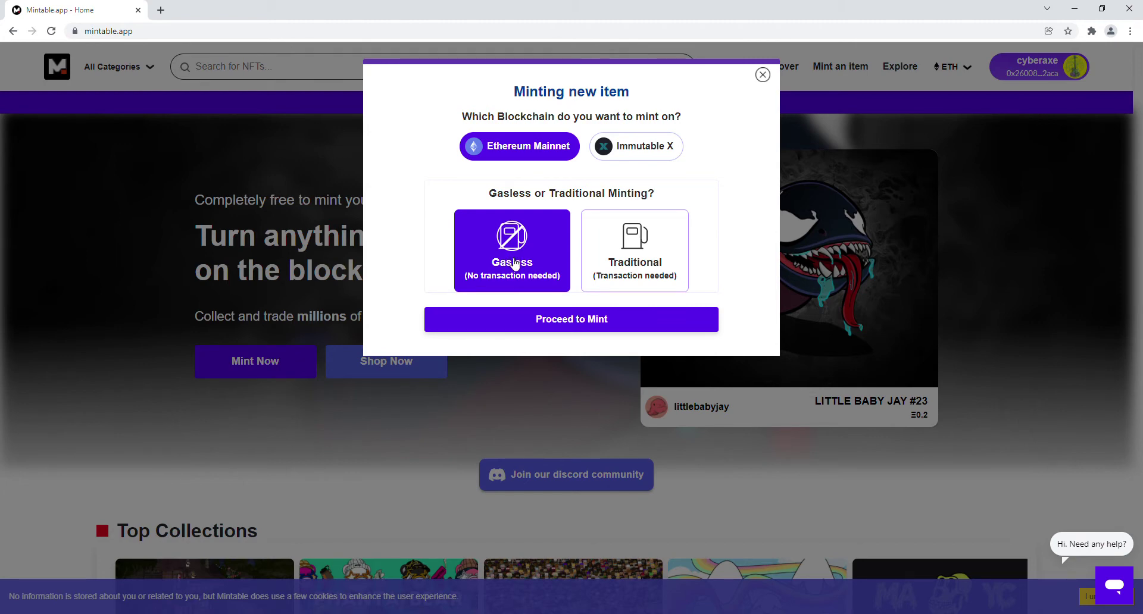
click(512, 325)
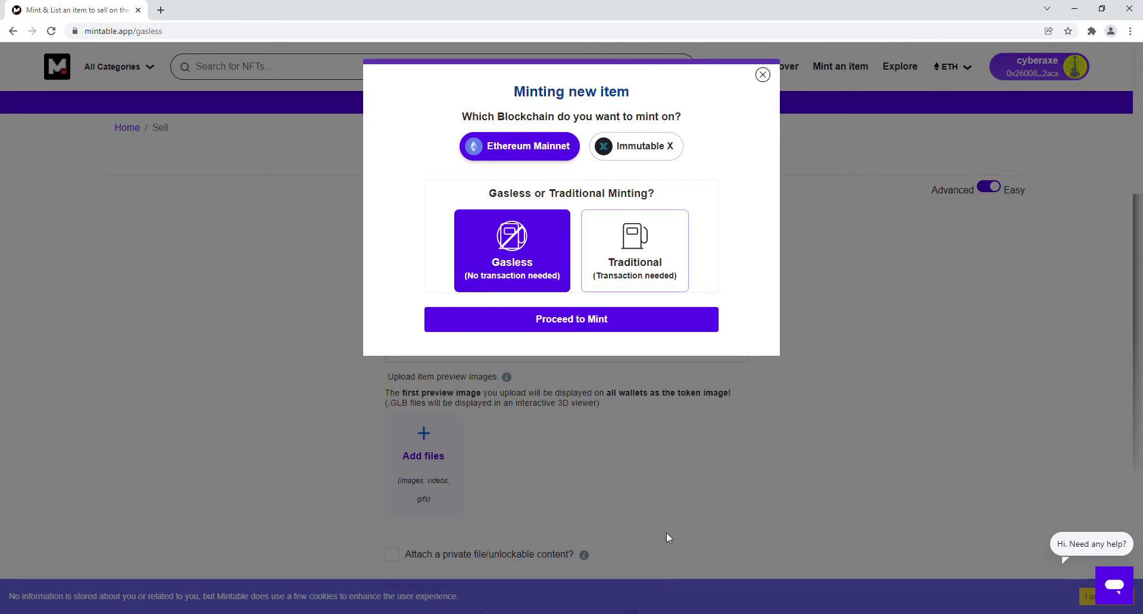
click(836, 283)
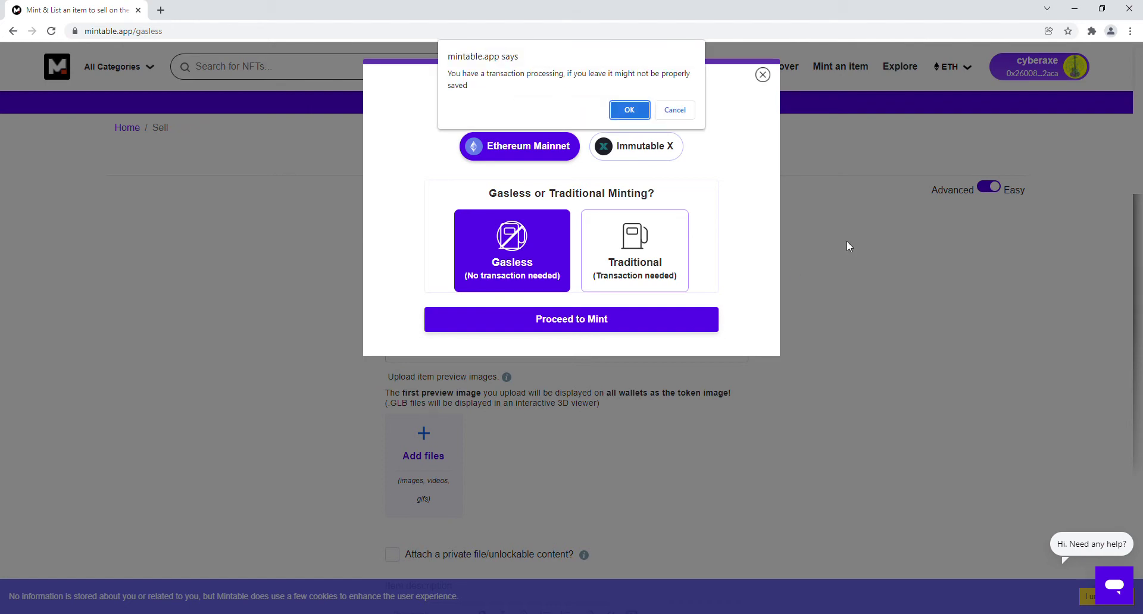
Confirm the warning, choose Collectibles, and title the listing 'Axe Flying in an Orange Dream'
click(646, 114)
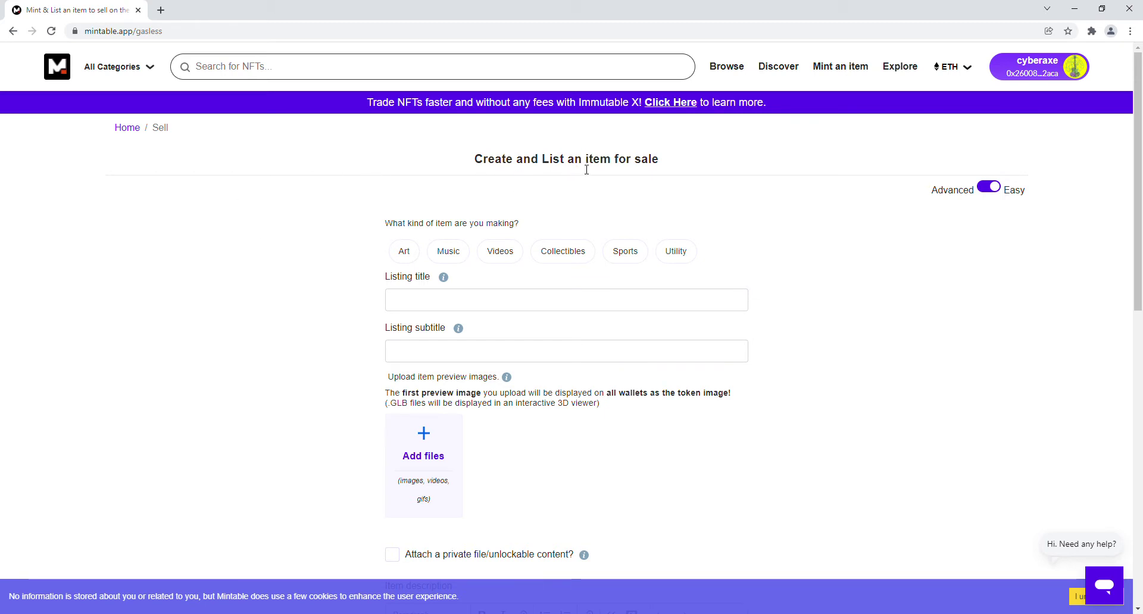
scroll(702, 168, down, 1)
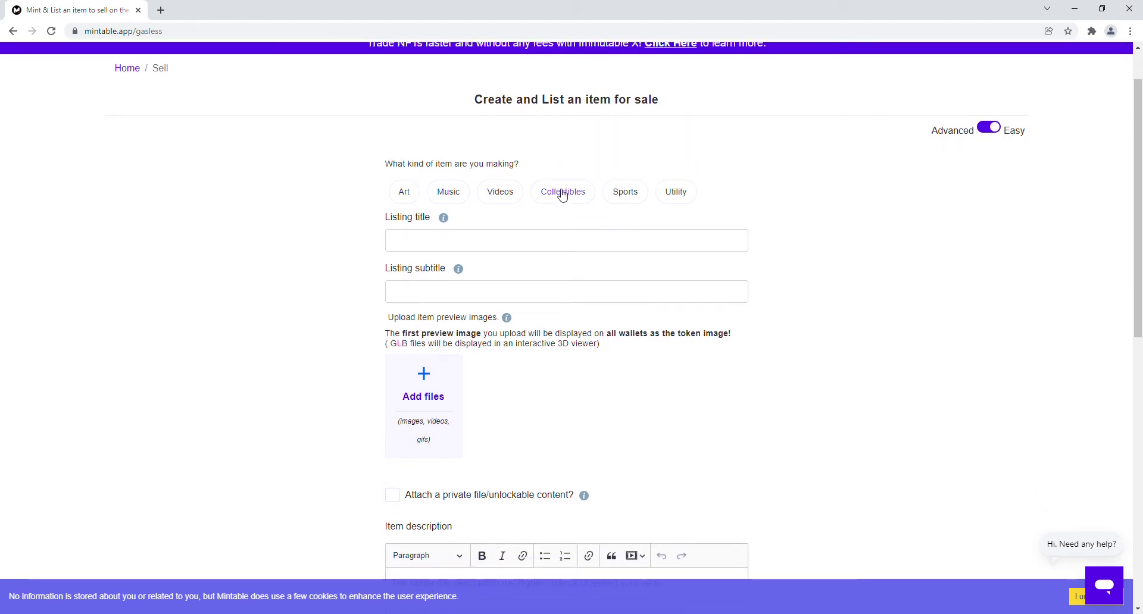
click(563, 192)
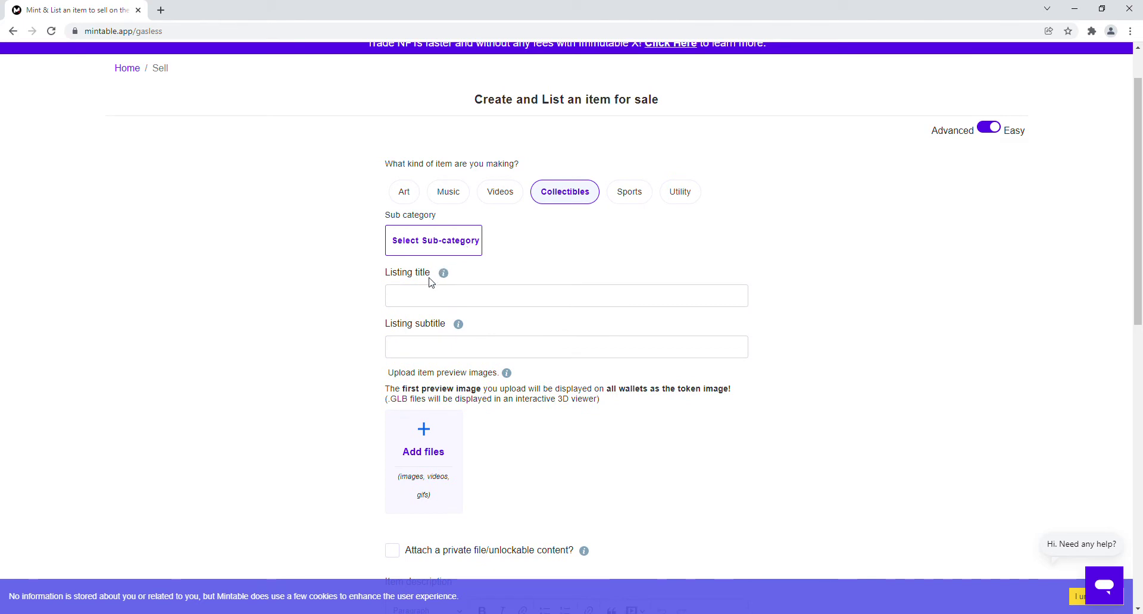
click(428, 304)
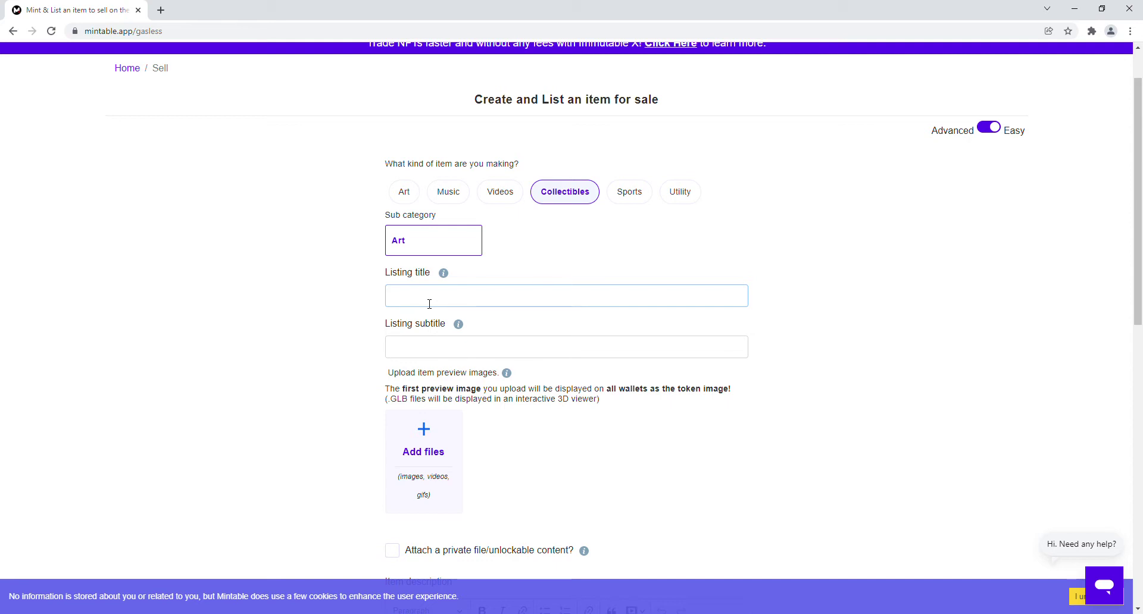
text(Axe )
text(Flying)
text( in an )
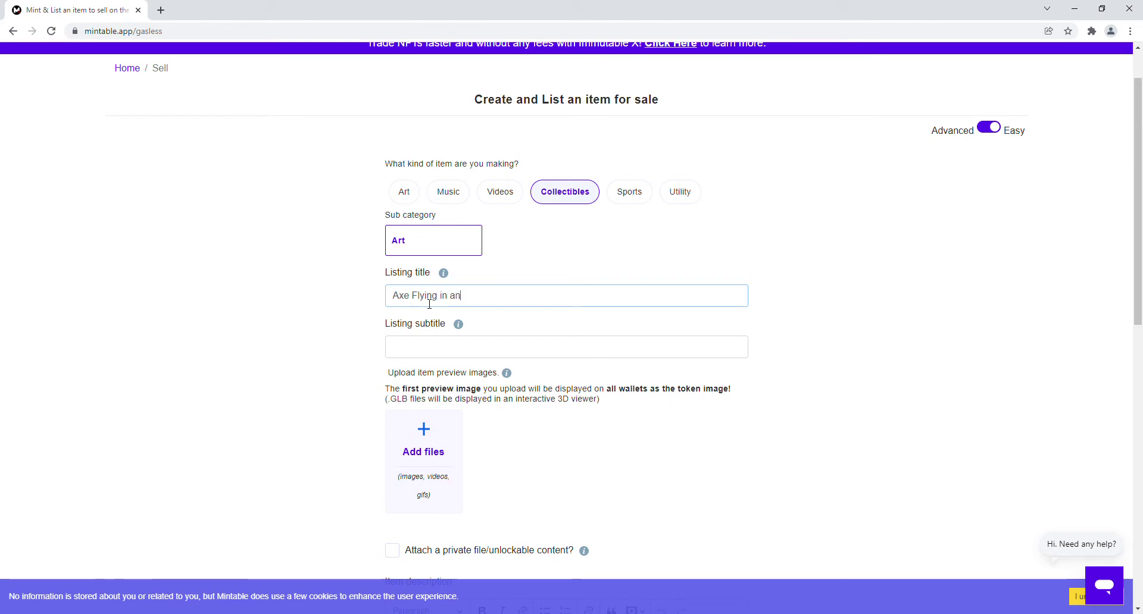
text(Orange Dre)
text(am)
Enter the subtitle 'Guitar Silhouette floating in an Orange Dream', correcting the misspelling
click(437, 349)
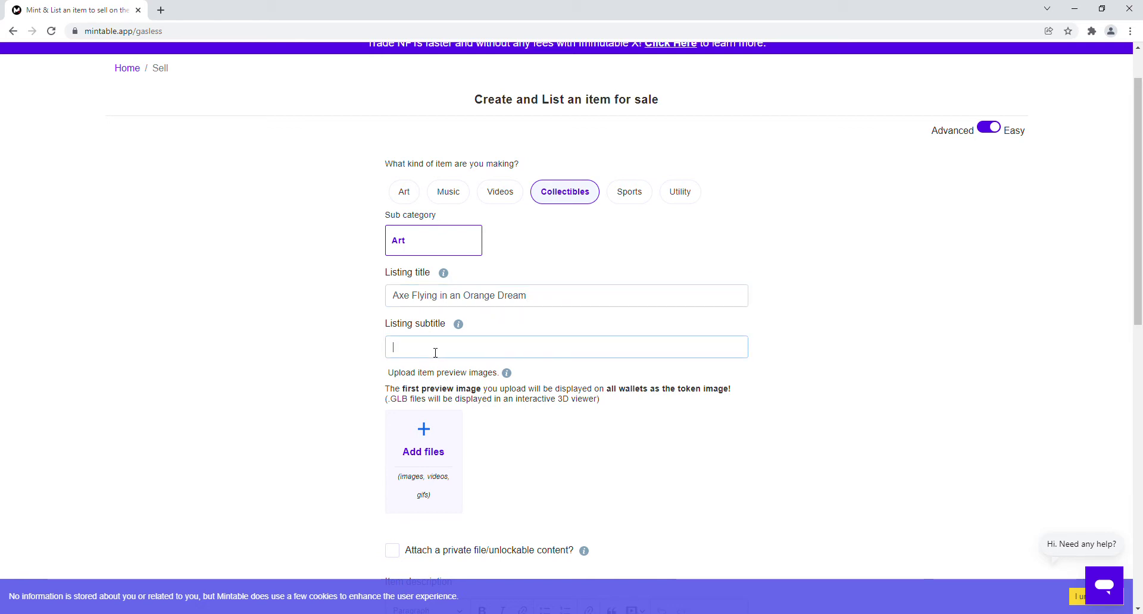
text(A Guitar S)
text(ilouhette)
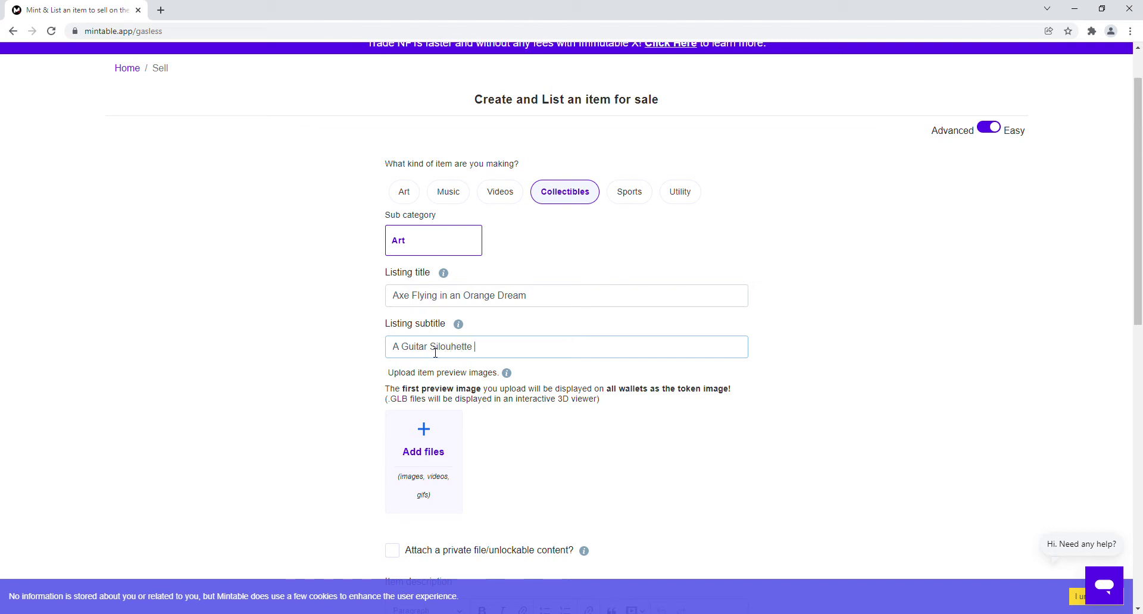
double_click(445, 348)
text(Silhouette )
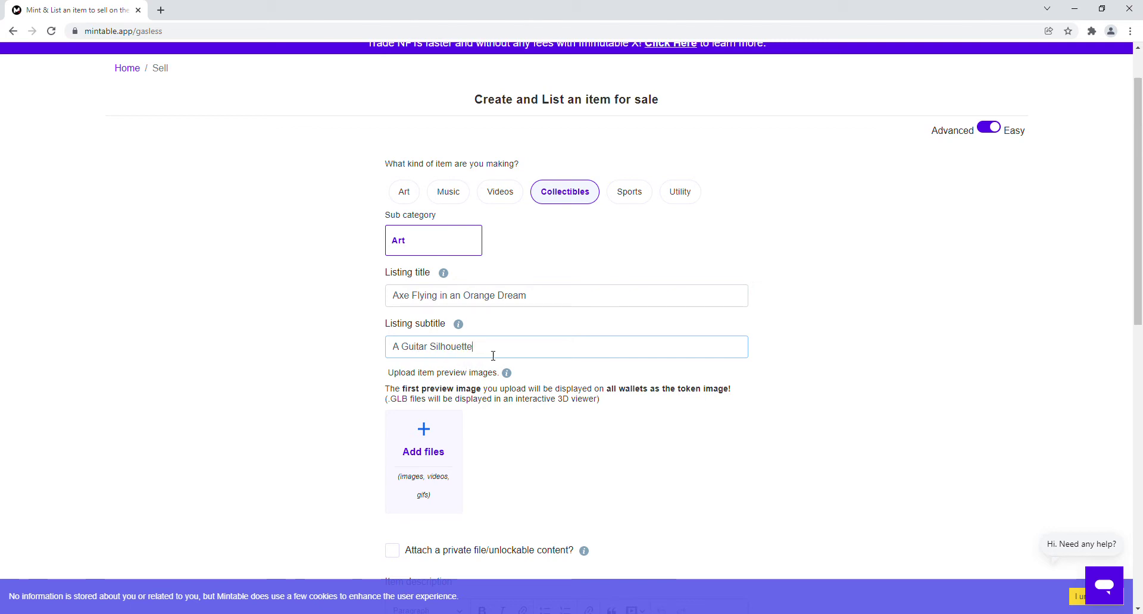
text(floati)
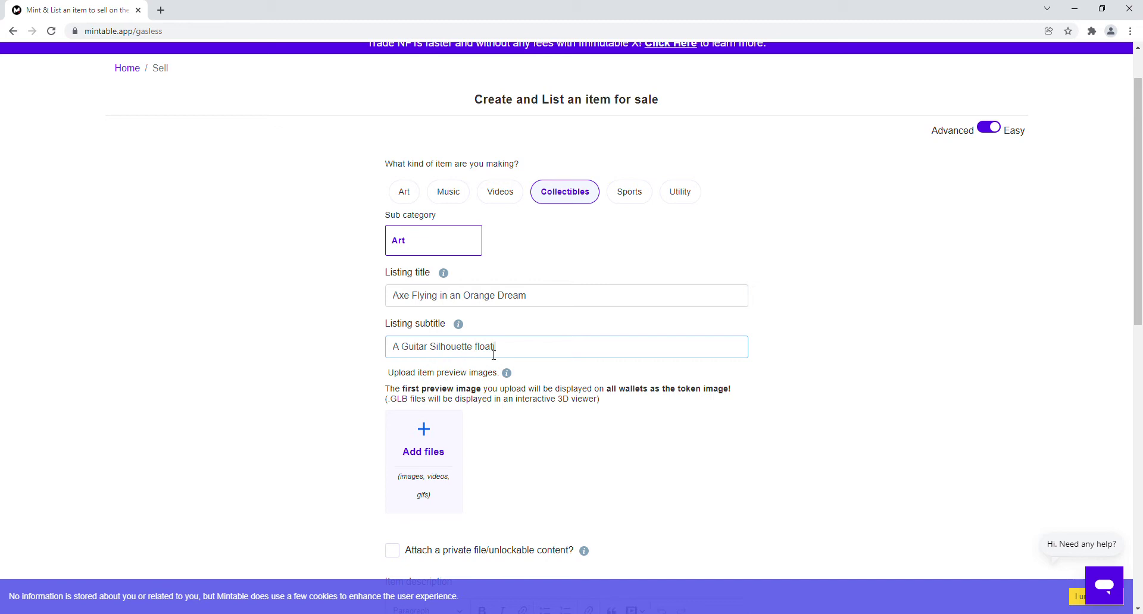
text(ng in an O)
text(range Dre)
text(am)
Upload the orange guitar image as the listing's preview file
scroll(570, 290, down, 3)
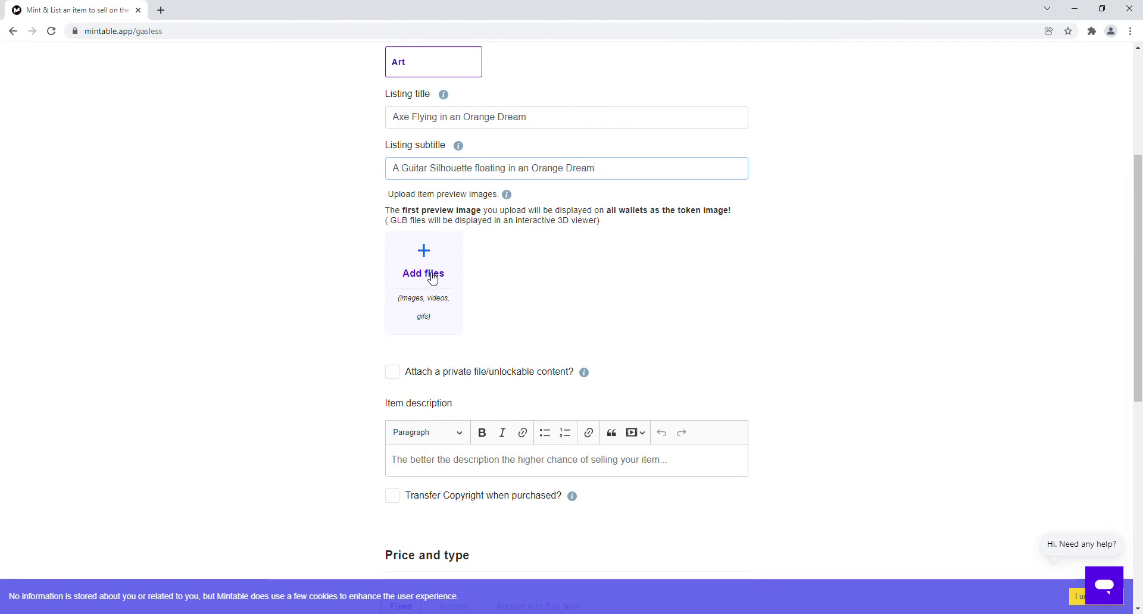
click(427, 278)
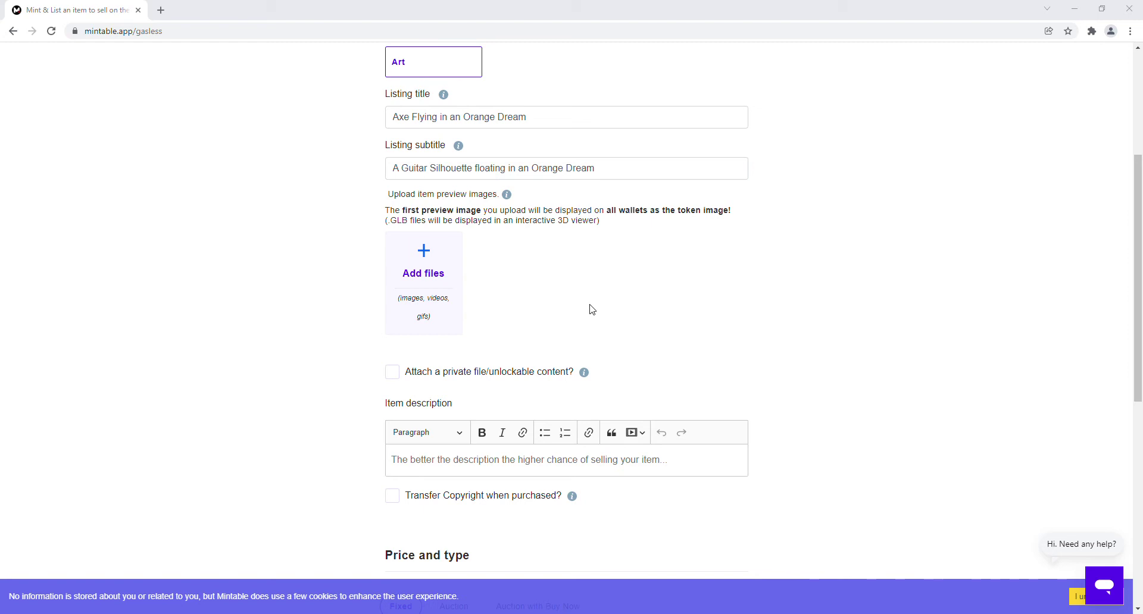
click(852, 184)
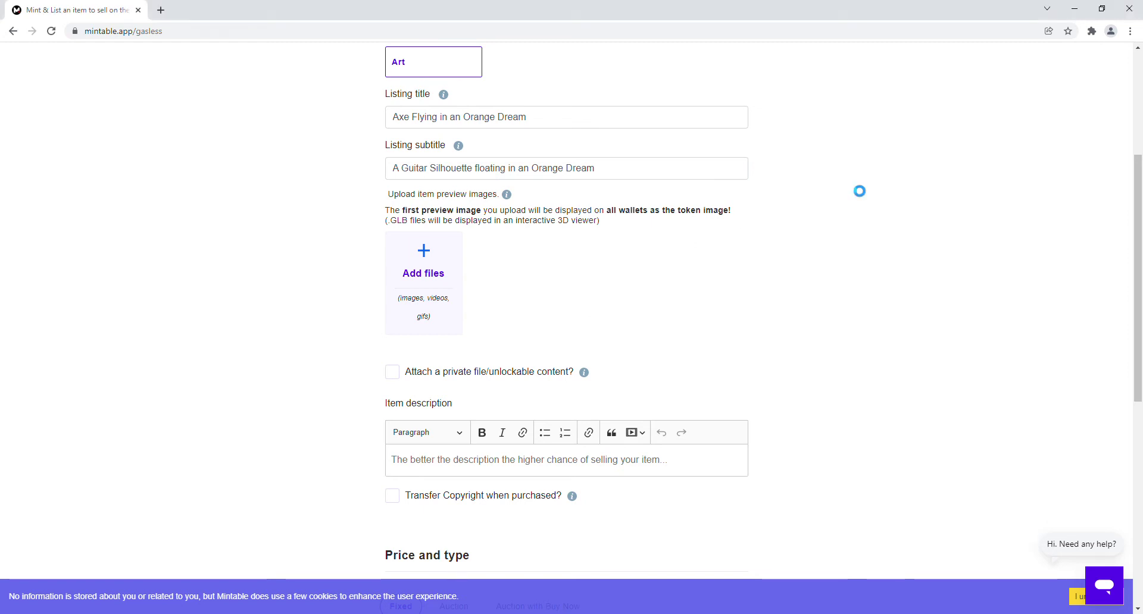
Enable private unlockable content, dismiss the purchase notification, and select the subtitle text
scroll(655, 250, down, 2)
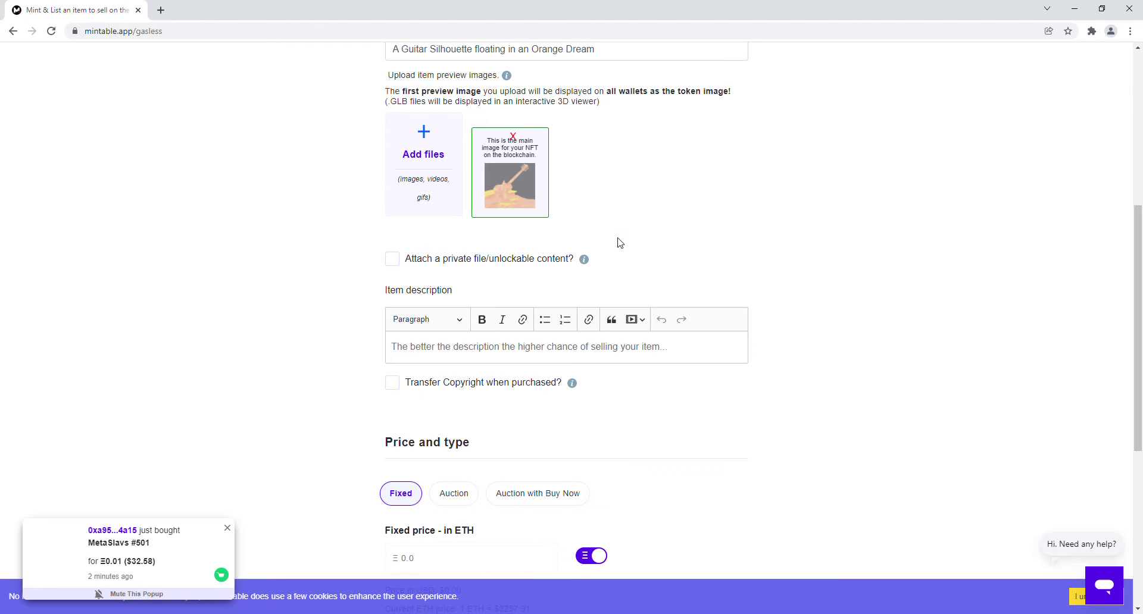
click(392, 274)
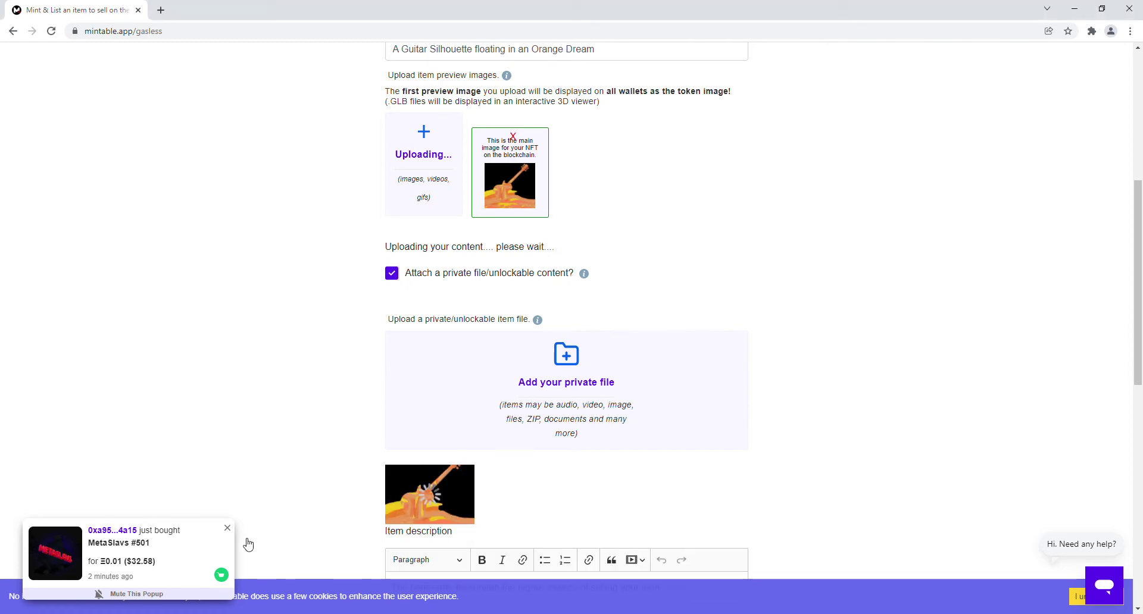
click(229, 529)
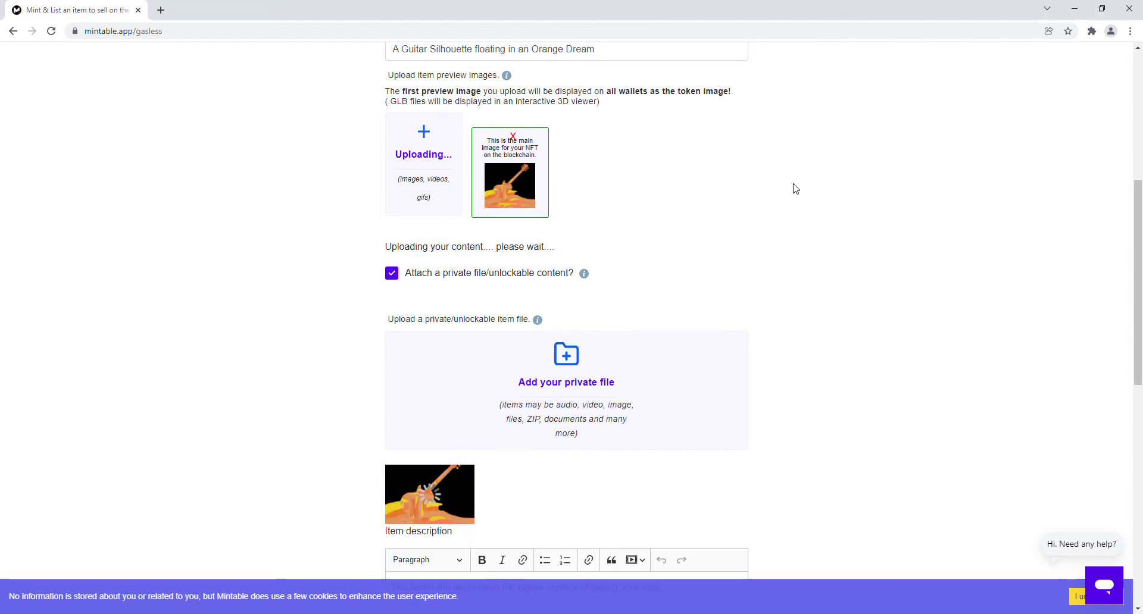
scroll(801, 191, down, 2)
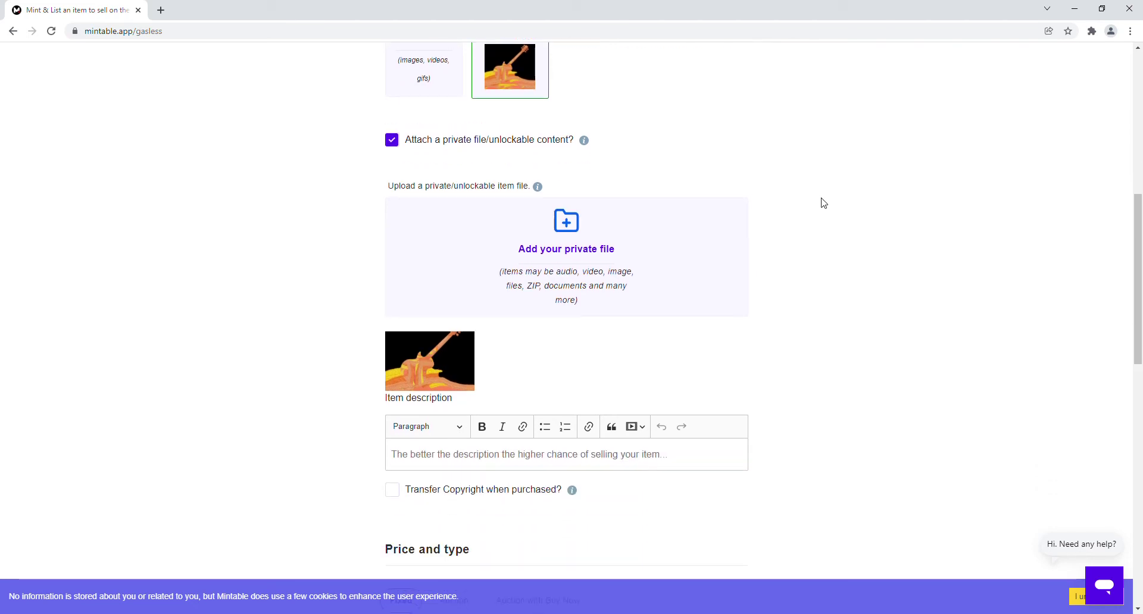
scroll(824, 203, down, 2)
scroll(498, 349, up, 5)
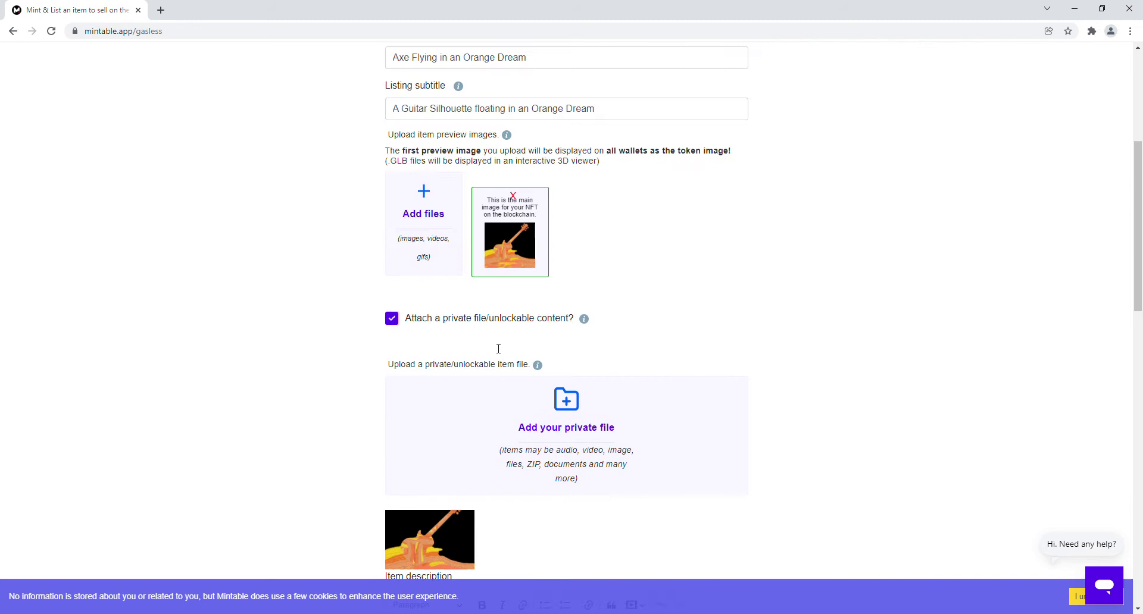
scroll(498, 349, up, 4)
triple_click(608, 352)
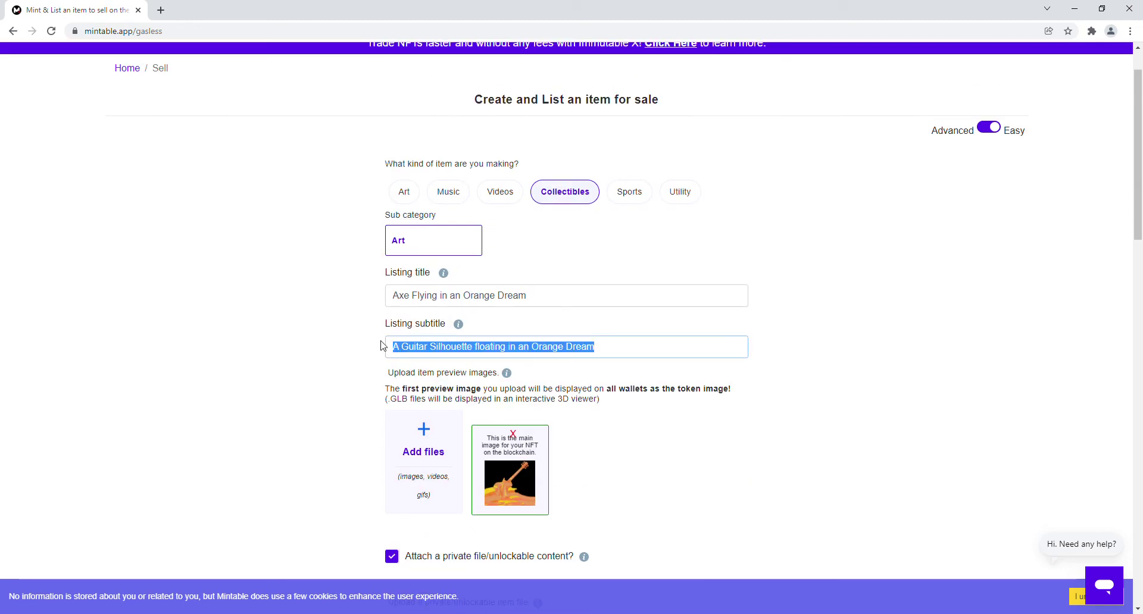
scroll(513, 364, down, 5)
scroll(449, 496, down, 1)
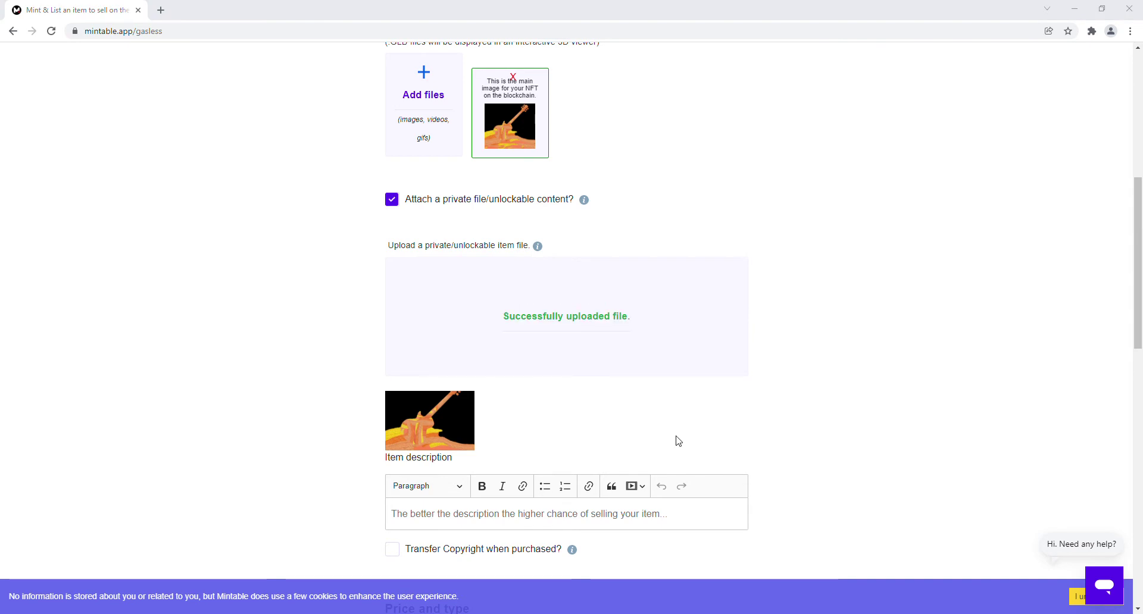
scroll(675, 438, down, 5)
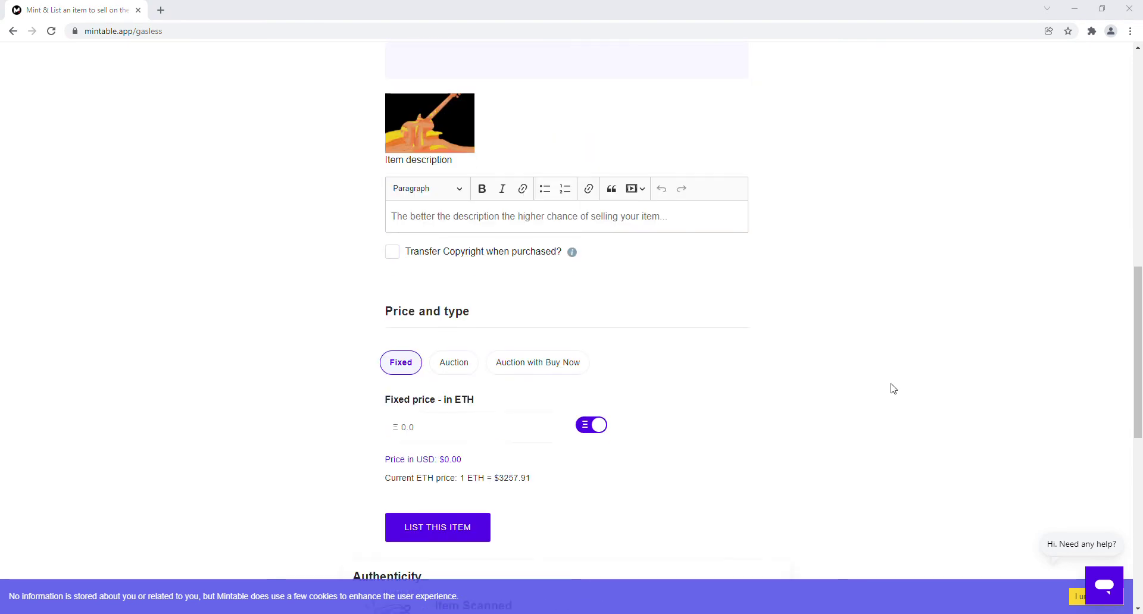
Describe the item as part of the Cyber Axe's collectible Art items and enable copyright transfer
click(454, 218)
text(A Guitar Silhouette floating in an Orange Dream)
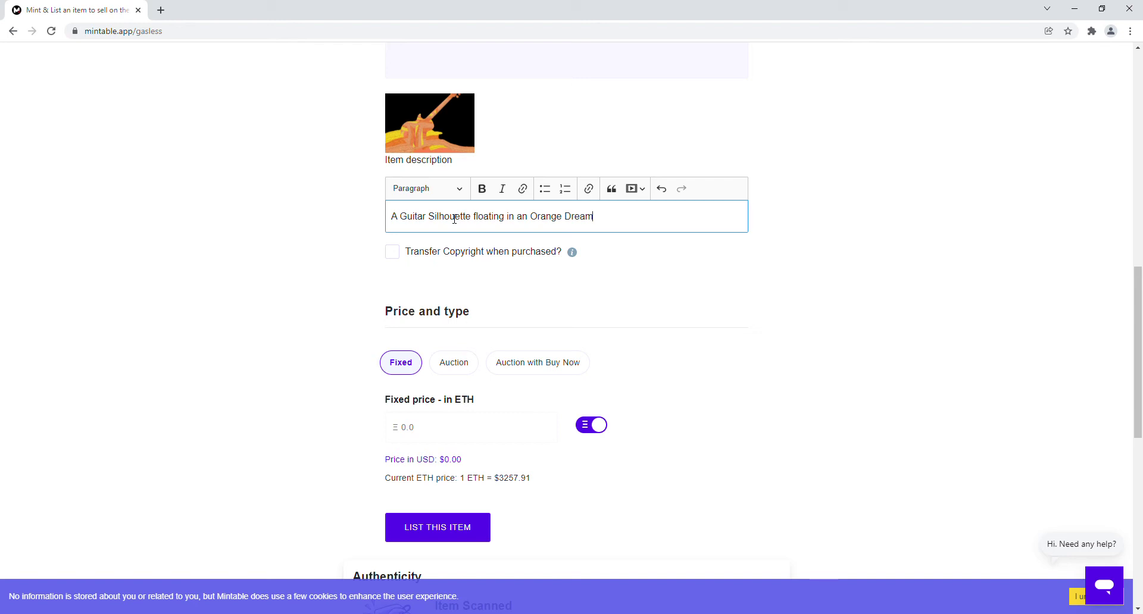
text(, part of  the Cyber Axe collectibe)
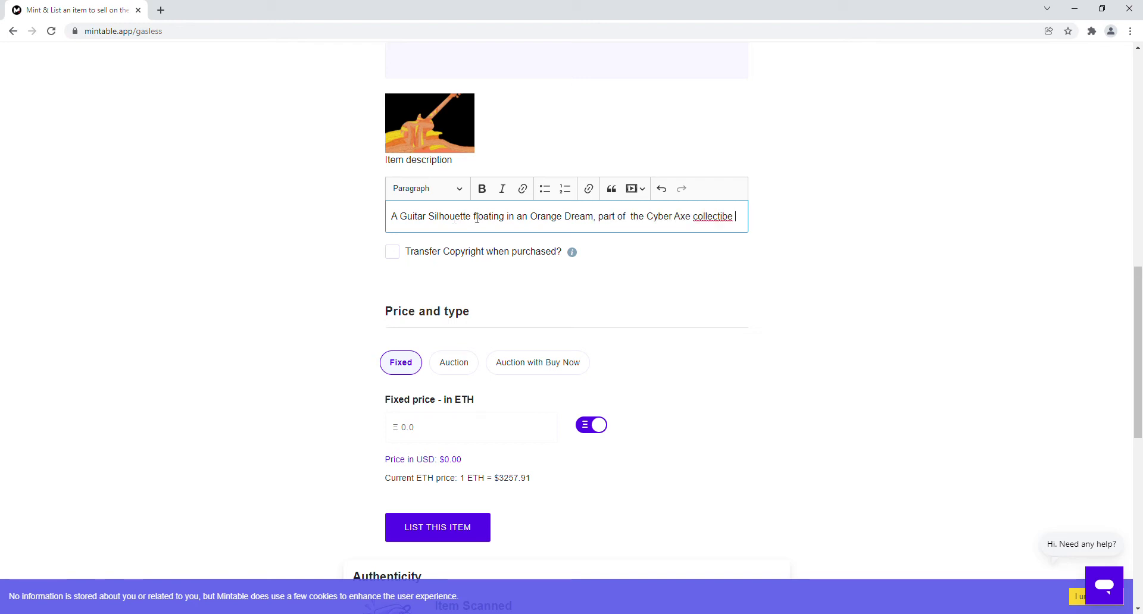
double_click(697, 221)
text(collectible)
click(690, 216)
text('s collectible)
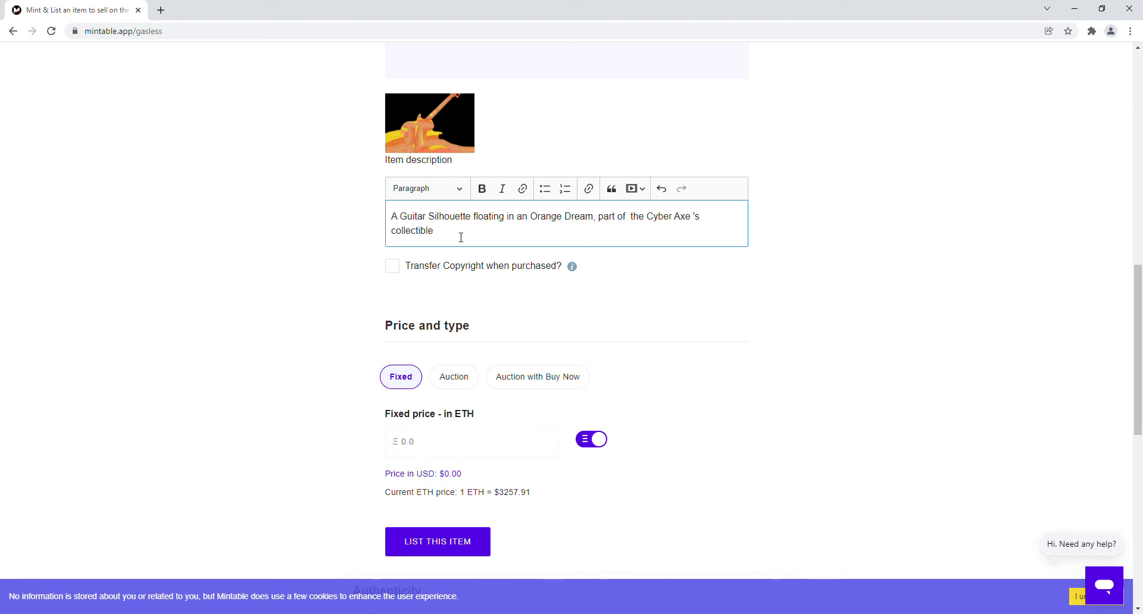
text( Art items)
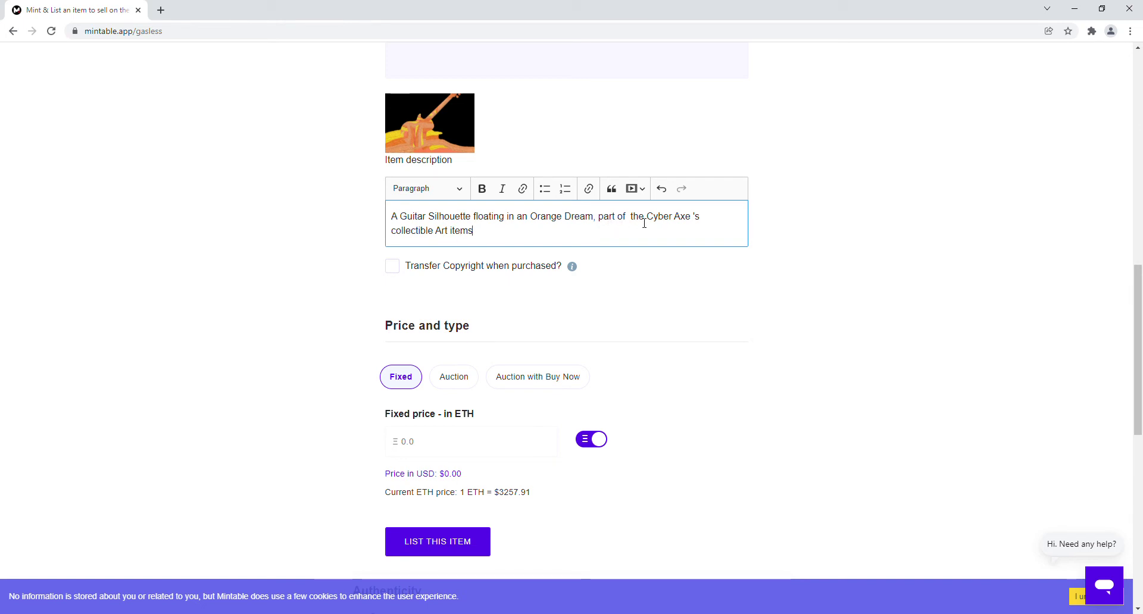
click(392, 266)
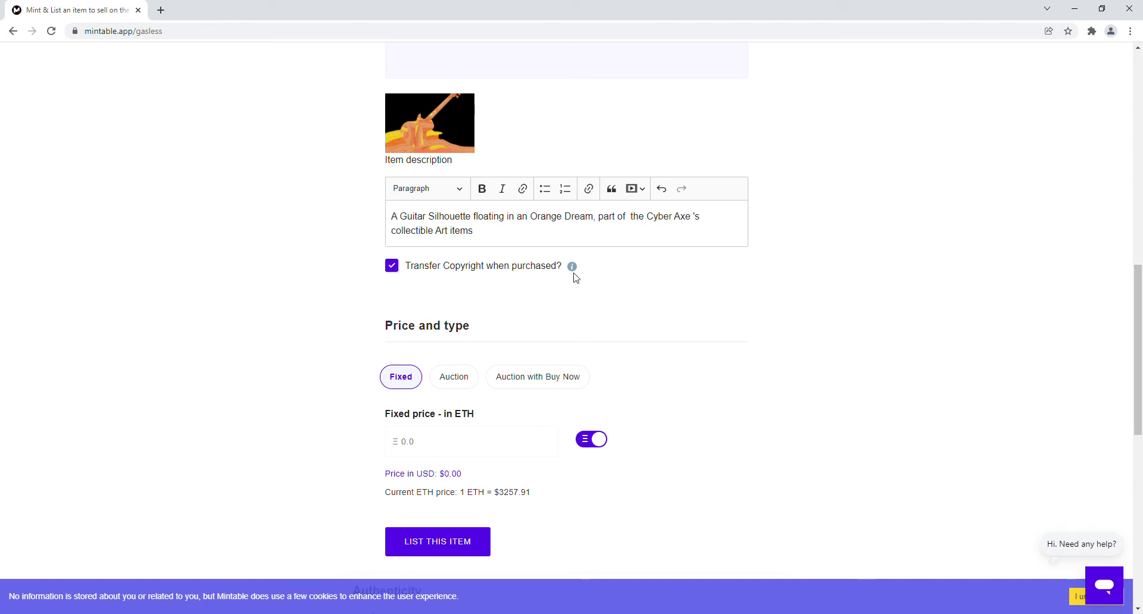
mouse_move(571, 266)
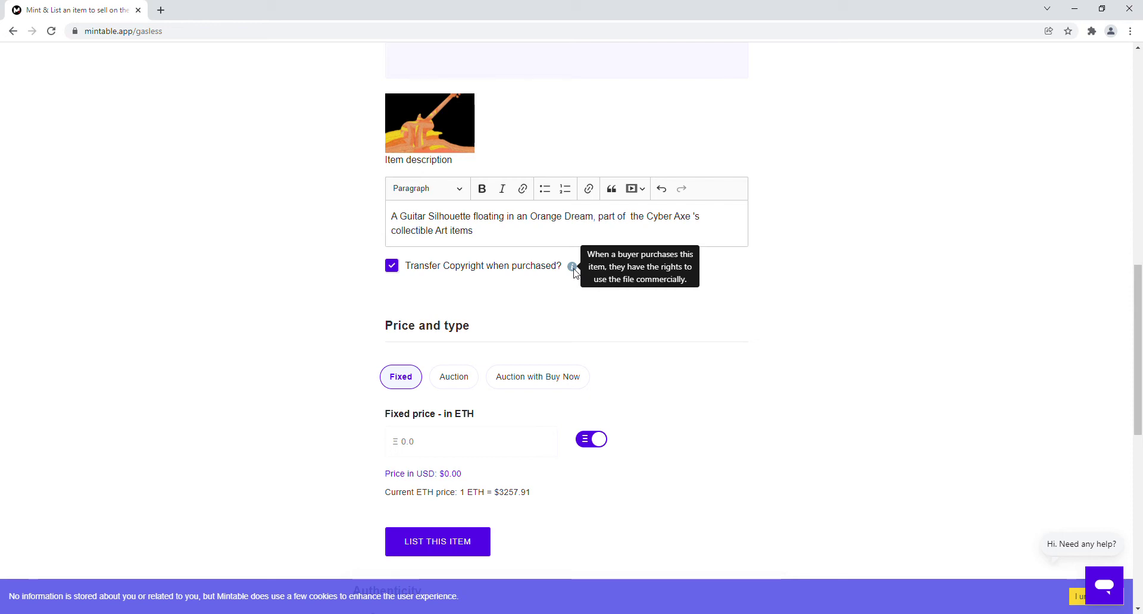
Enter 0.0012 as the fixed ETH sale price, shown as $3.91
scroll(806, 294, down, 3)
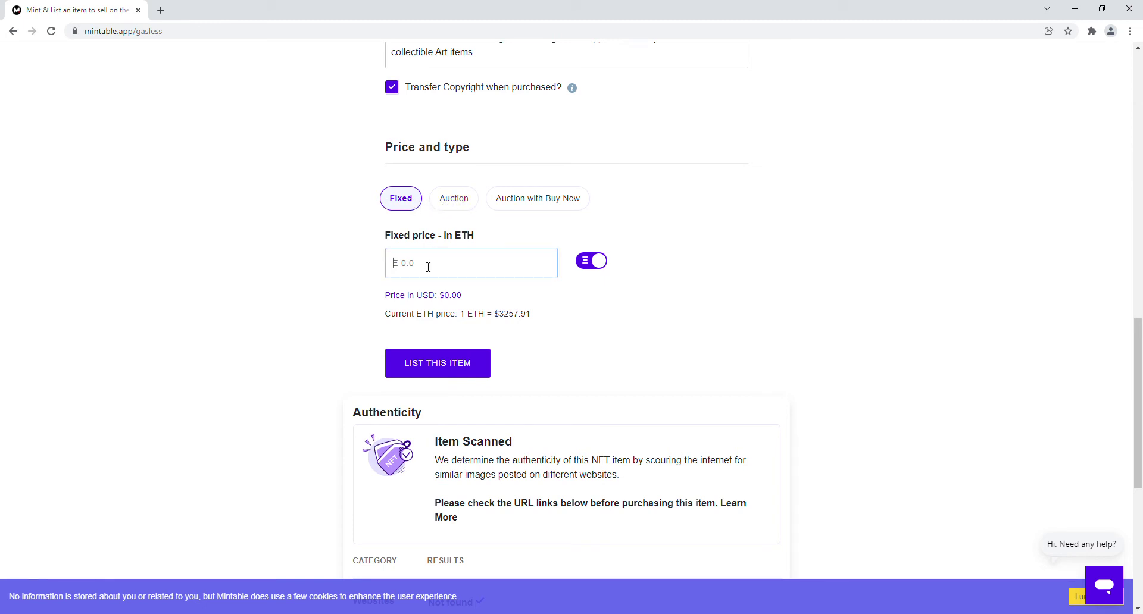
text(0.00)
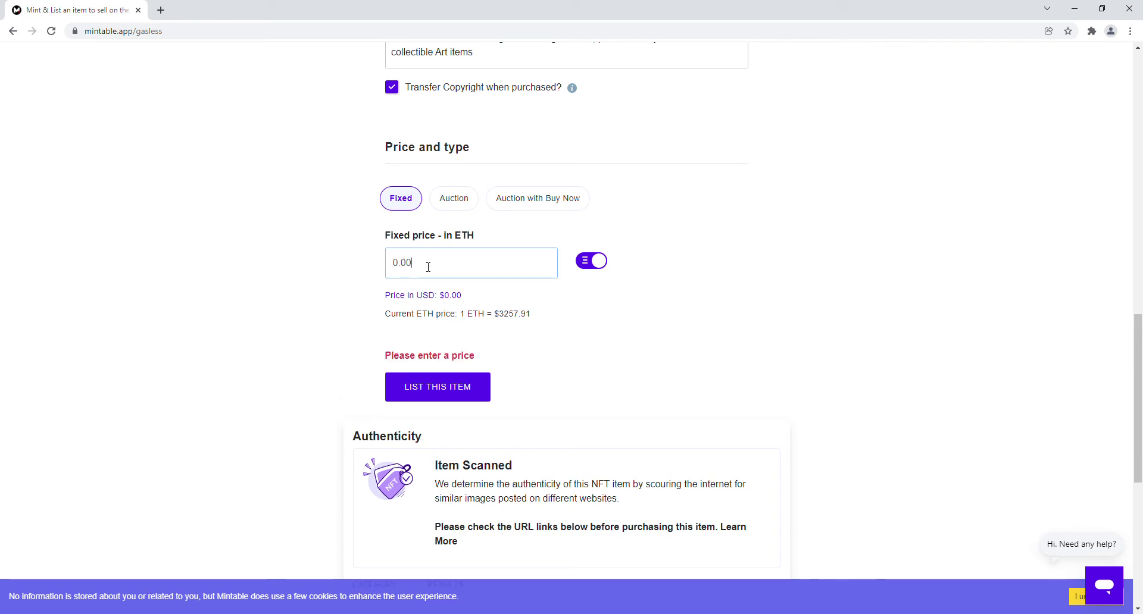
text(12)
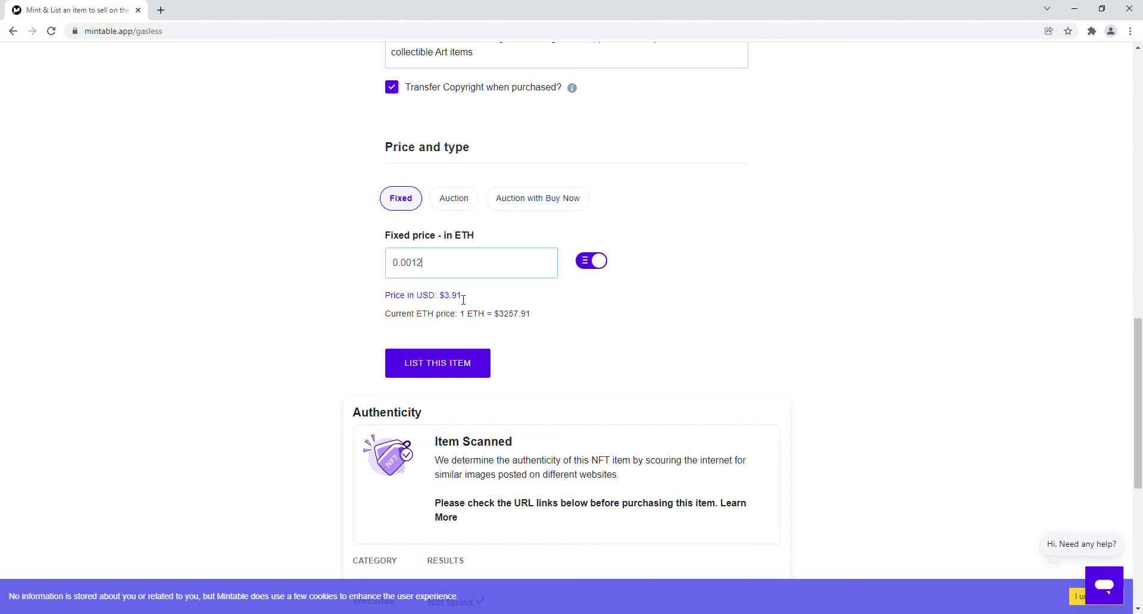
scroll(769, 166, down, 1)
scroll(774, 166, down, 3)
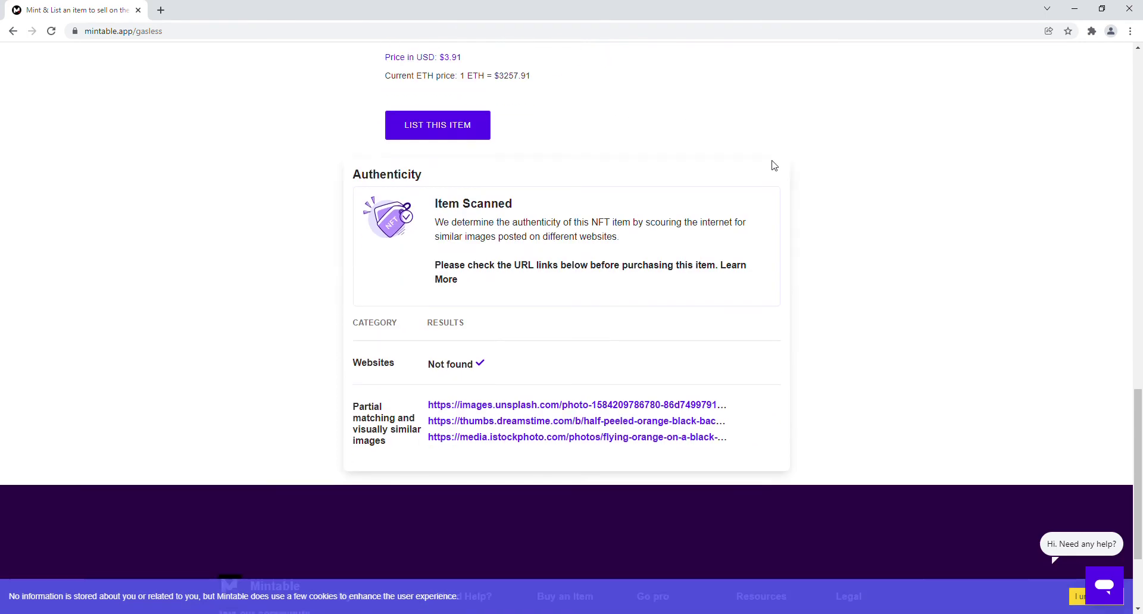
scroll(774, 165, up, 4)
List the item for sale and open its page from the Congratulations dialog
click(815, 286)
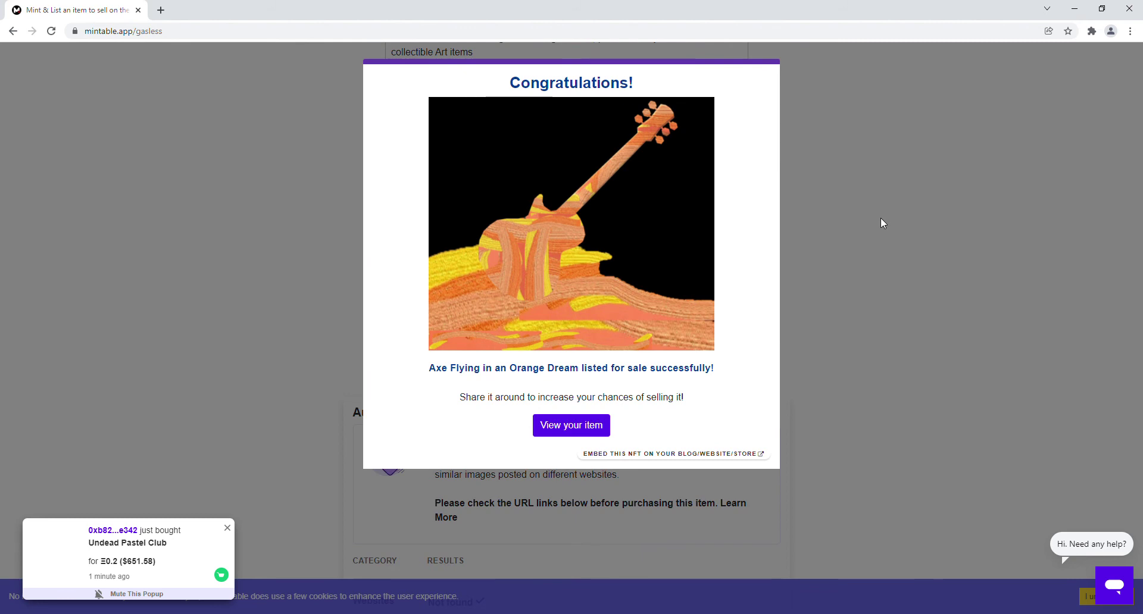
click(571, 425)
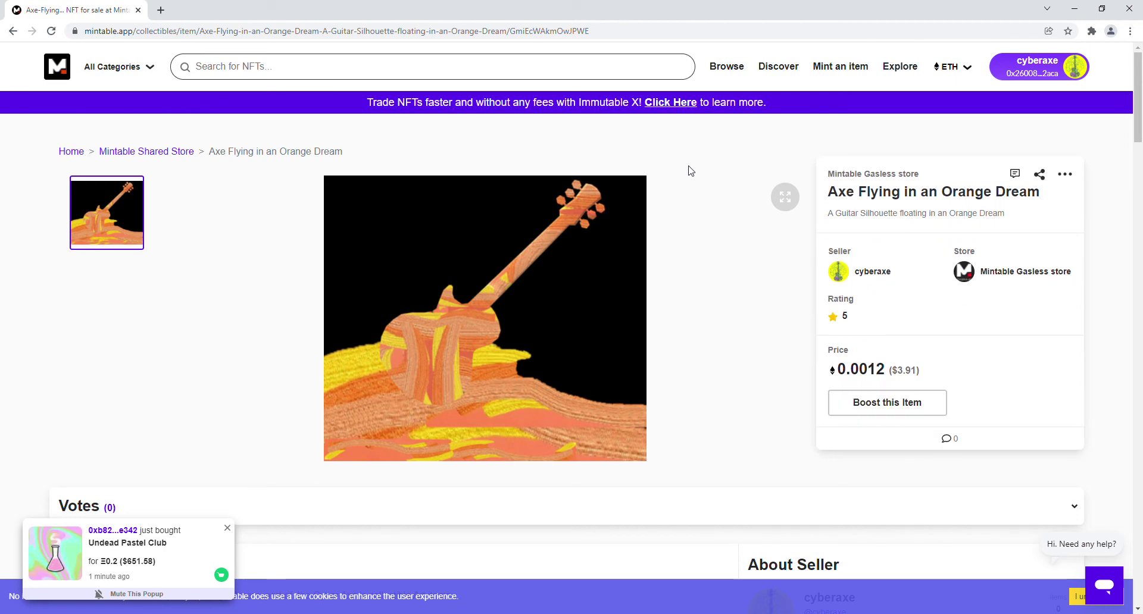
Review the item's Description and About Seller sections, then open seller cyberaxe's profile
scroll(689, 171, down, 4)
scroll(688, 171, up, 4)
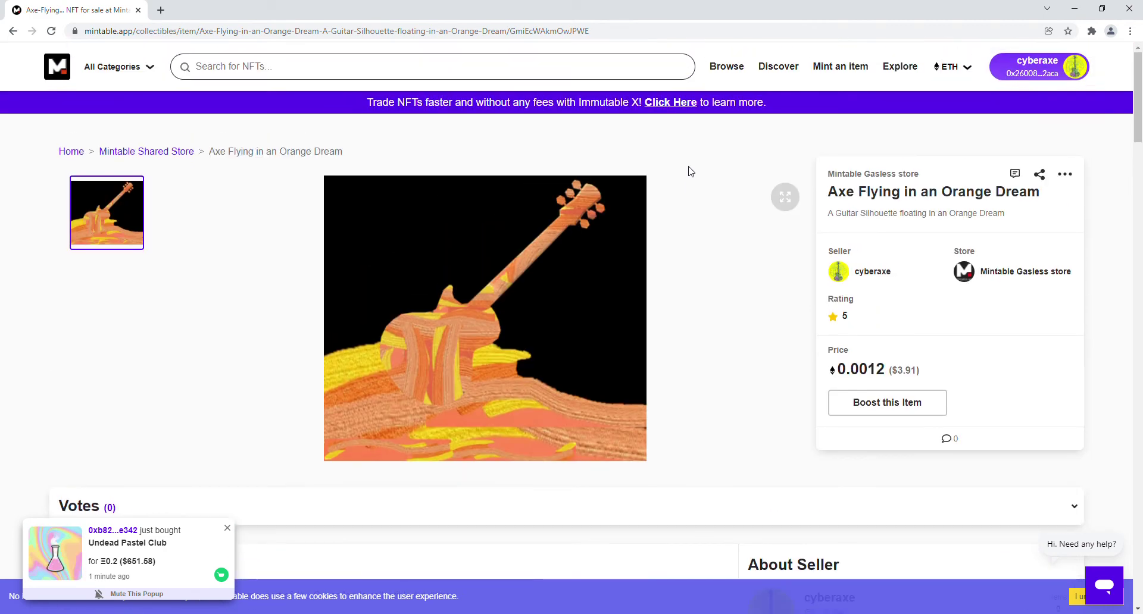
scroll(687, 171, down, 2)
scroll(684, 171, down, 3)
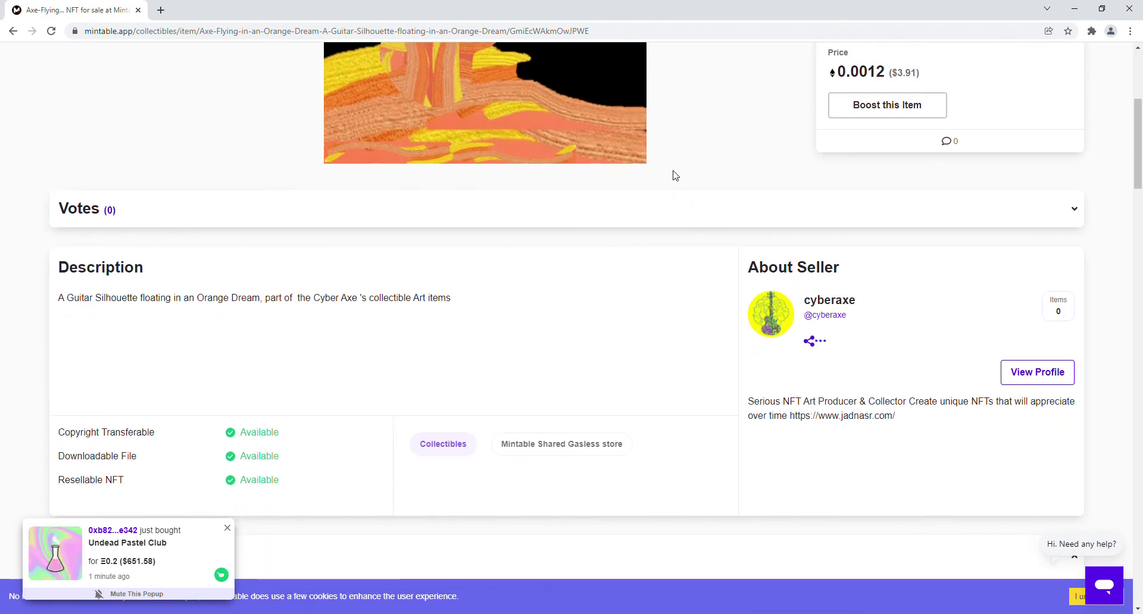
scroll(674, 175, down, 3)
scroll(655, 183, up, 4)
scroll(656, 183, up, 4)
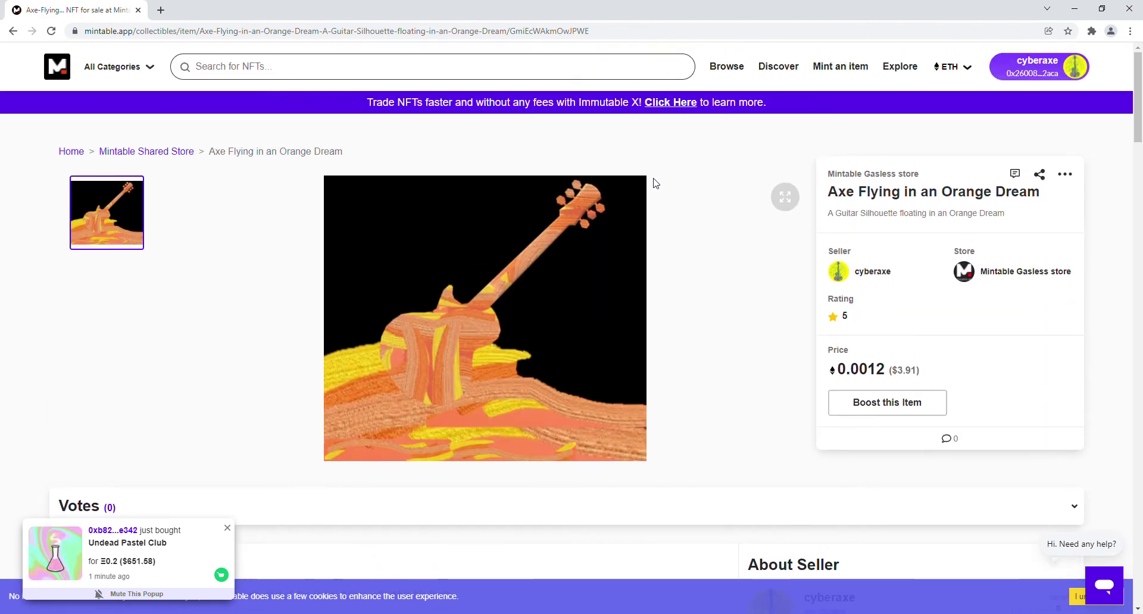
click(850, 279)
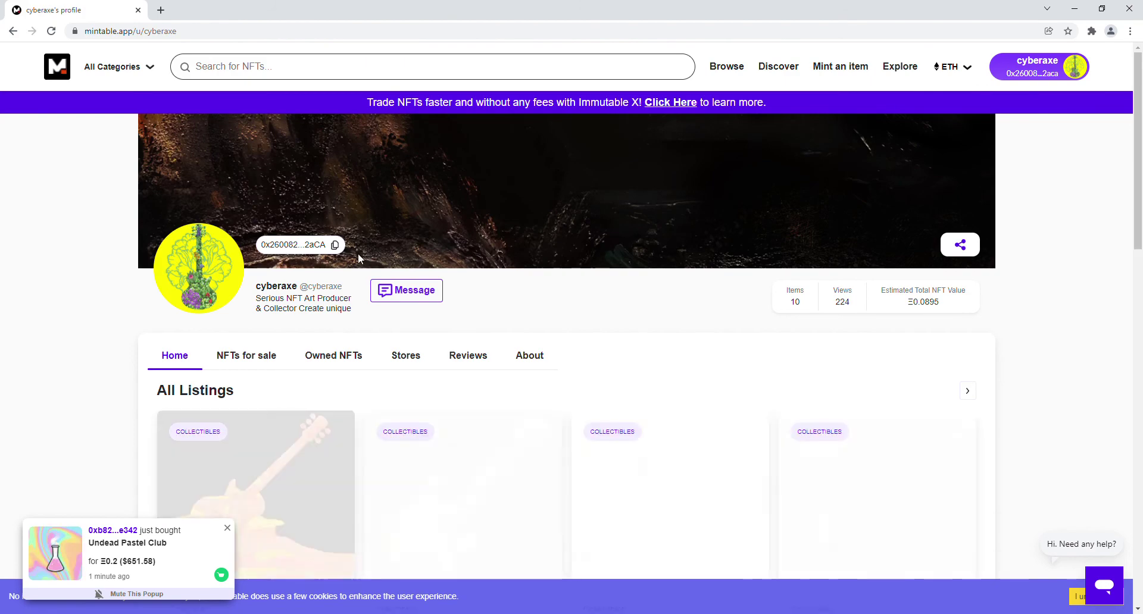
Browse the Owned NFTs on cyberaxe's profile
scroll(345, 241, down, 3)
click(334, 177)
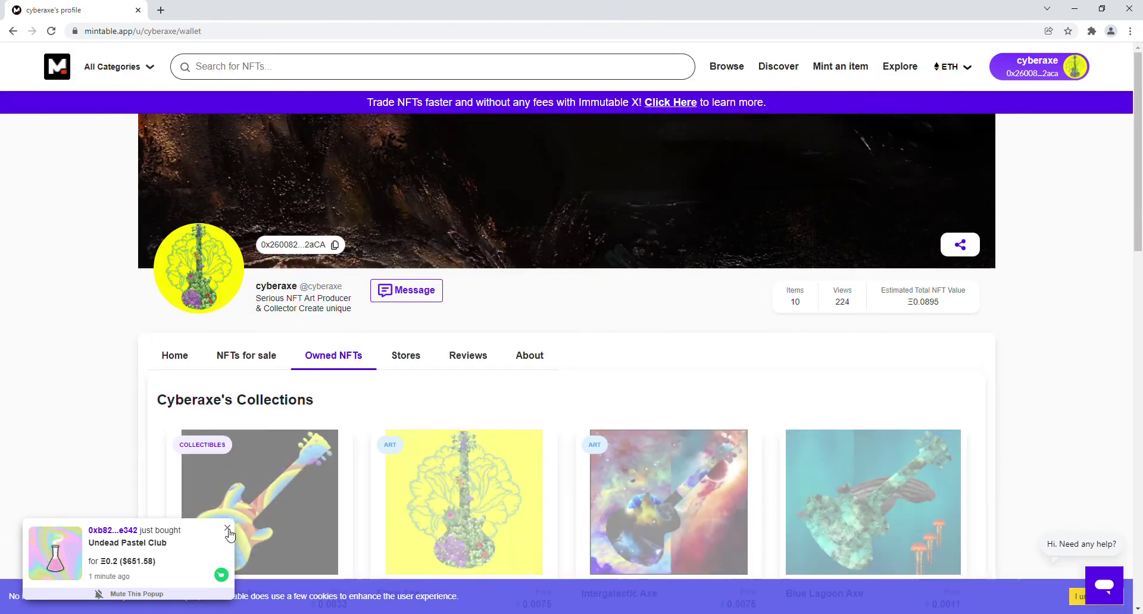
scroll(633, 277, down, 4)
scroll(640, 256, down, 2)
scroll(648, 240, down, 4)
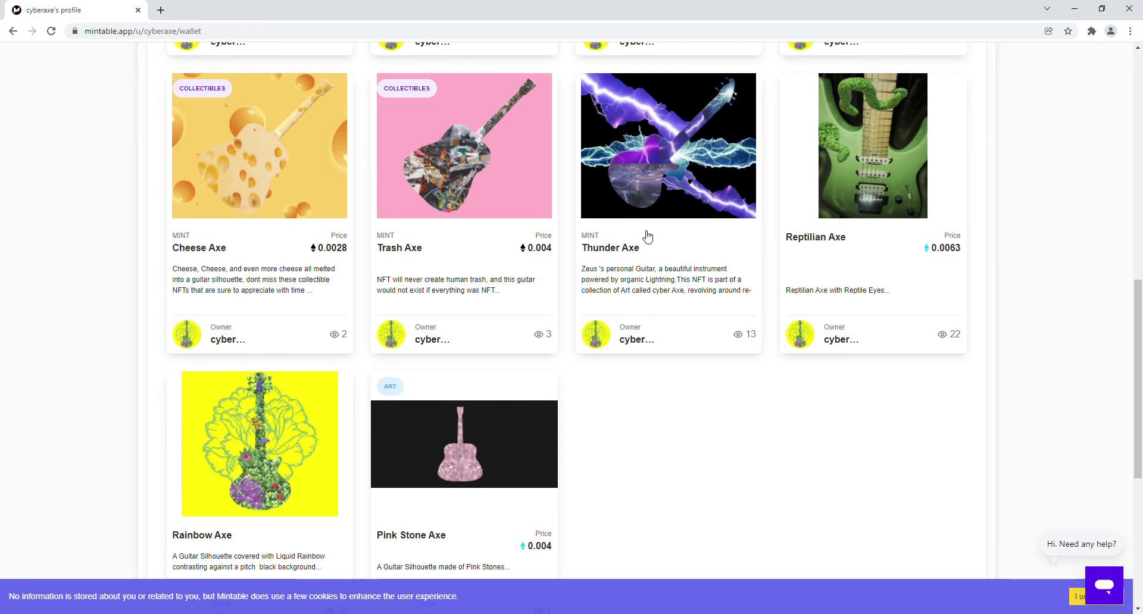
scroll(648, 240, down, 3)
scroll(643, 242, up, 3)
scroll(625, 262, up, 7)
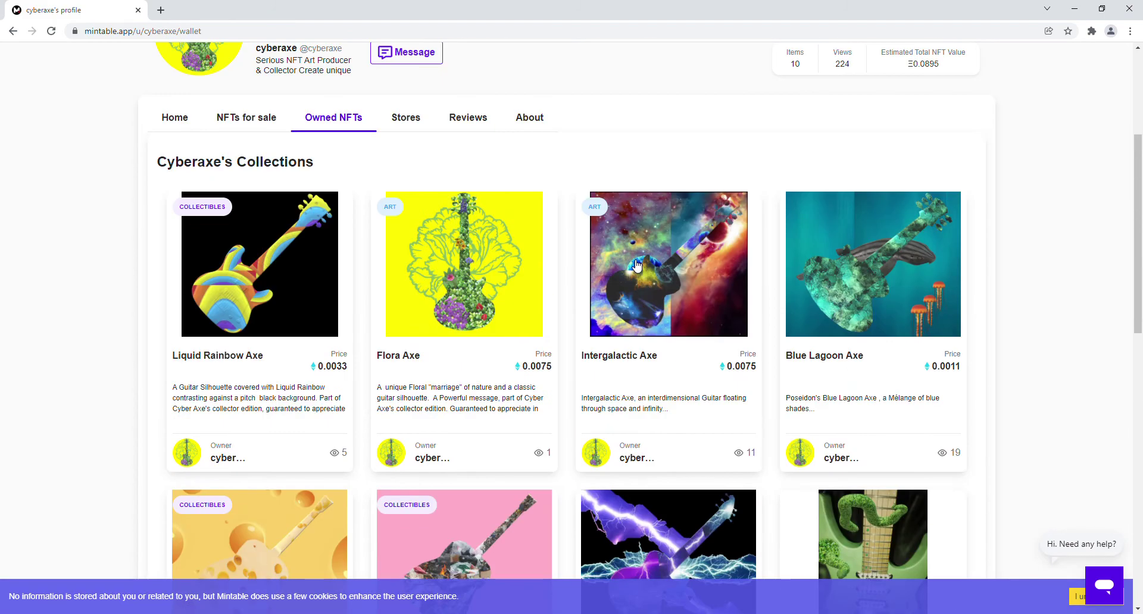
scroll(317, 211, up, 2)
Browse cyberaxe's six NFTs for sale, which include Axe Flying in an Orange Dream
click(219, 240)
scroll(561, 286, down, 7)
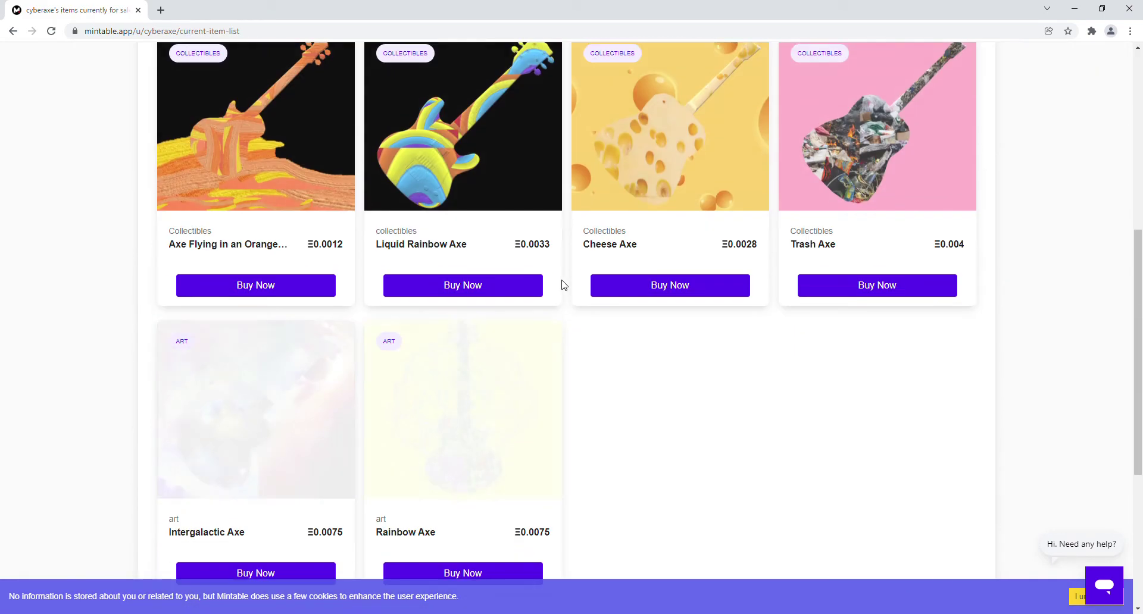
scroll(562, 286, down, 5)
scroll(563, 286, up, 7)
scroll(238, 286, up, 3)
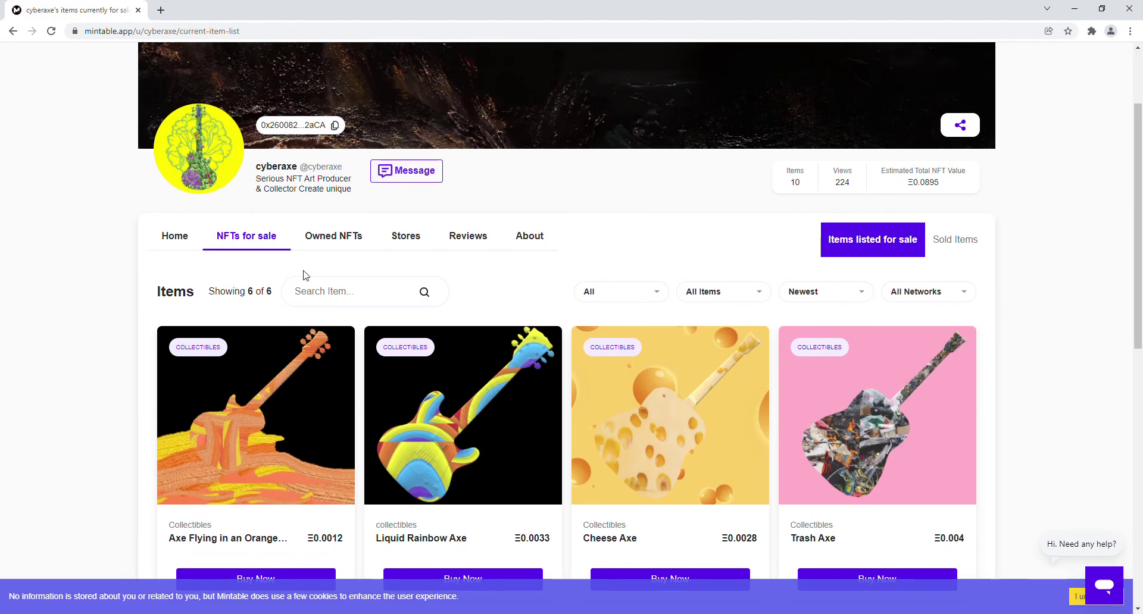
scroll(293, 393, down, 2)
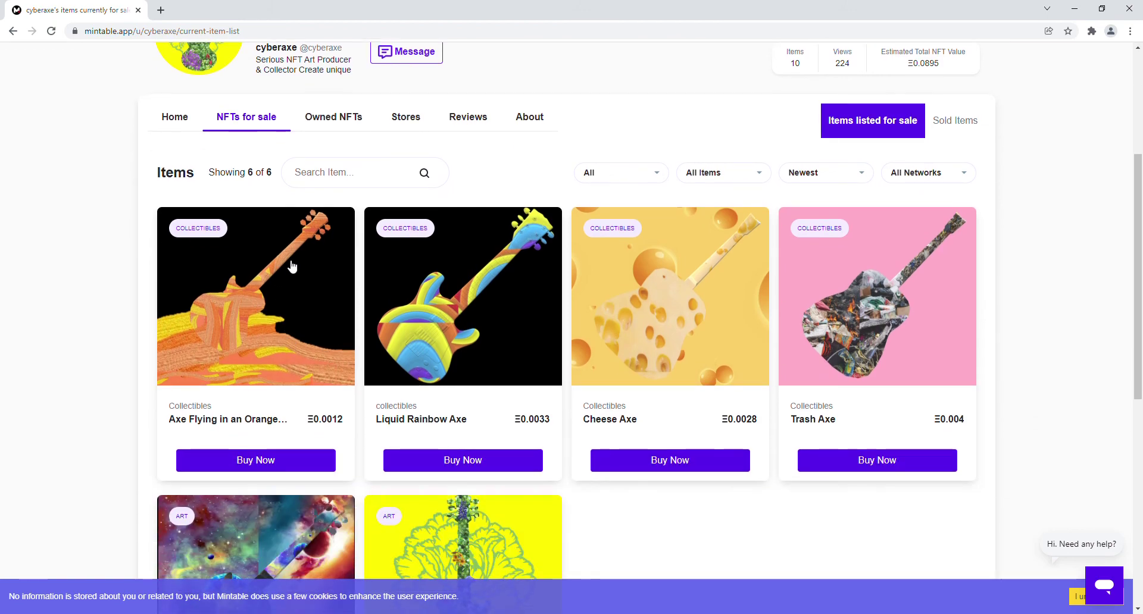
scroll(292, 266, down, 5)
scroll(280, 274, up, 5)
Recheck the Owned NFTs, then go back to the NFTs for sale list
click(322, 122)
scroll(327, 158, down, 5)
scroll(625, 245, down, 4)
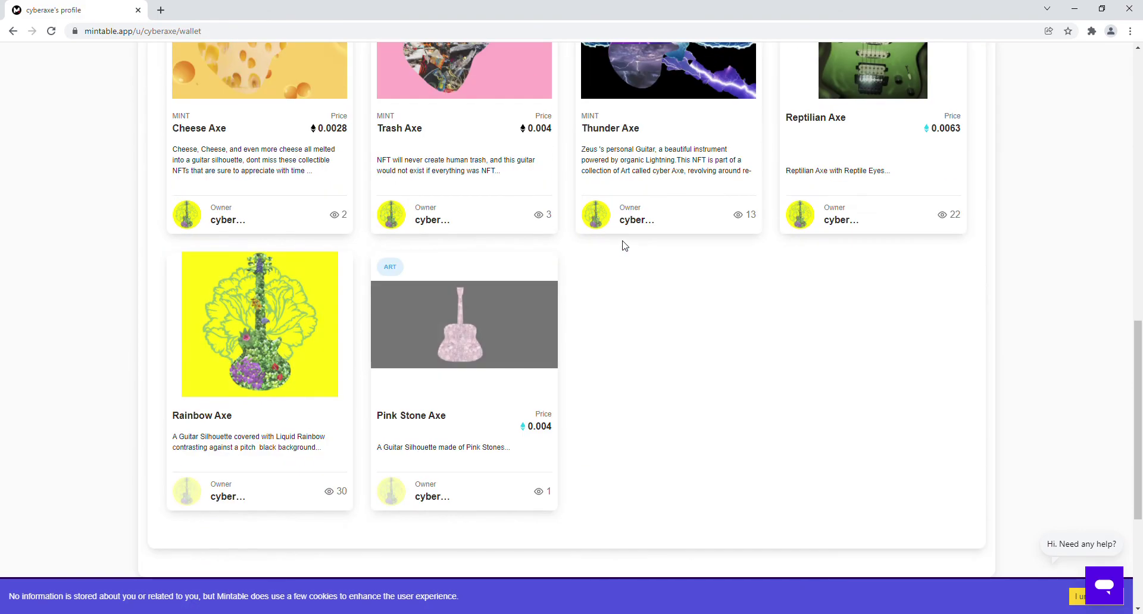
scroll(484, 292, up, 10)
scroll(465, 361, down, 7)
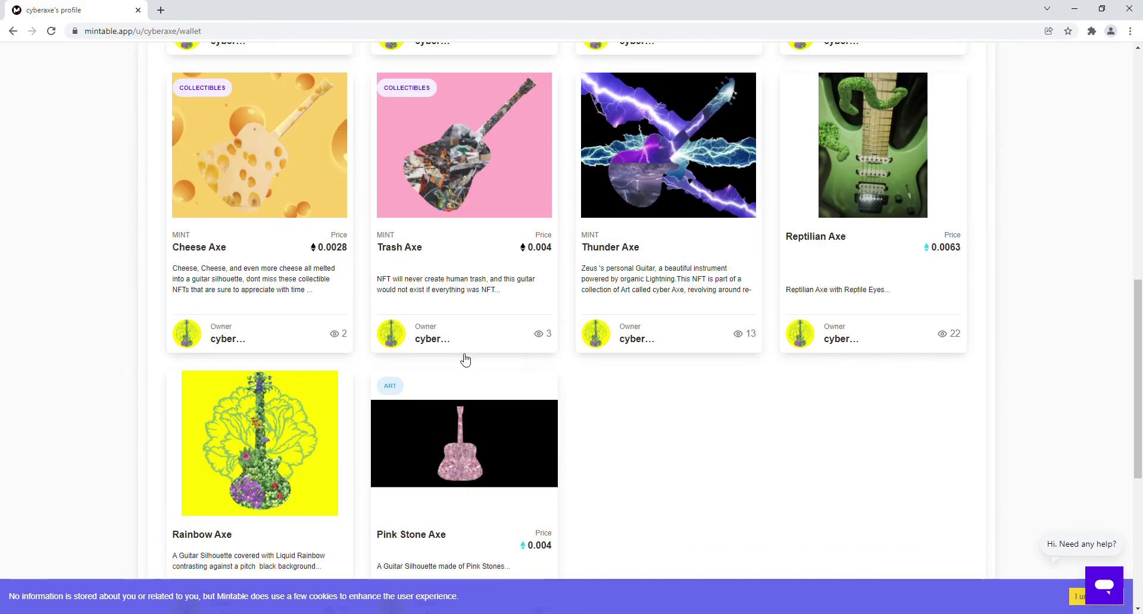
scroll(464, 358, down, 5)
scroll(462, 321, up, 11)
scroll(429, 298, up, 4)
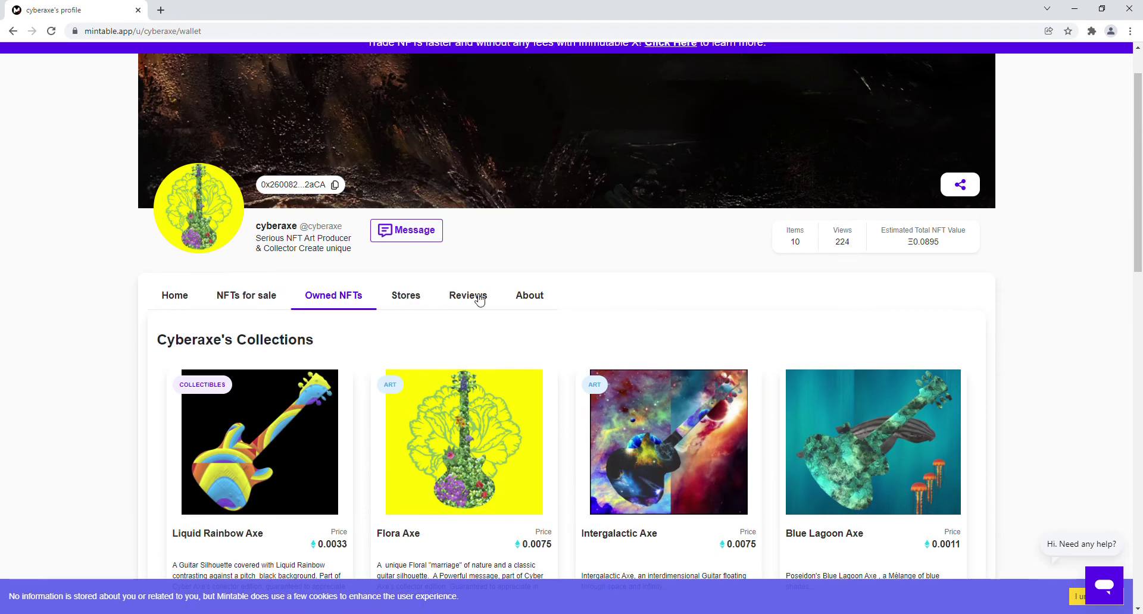
click(229, 302)
scroll(561, 334, down, 4)
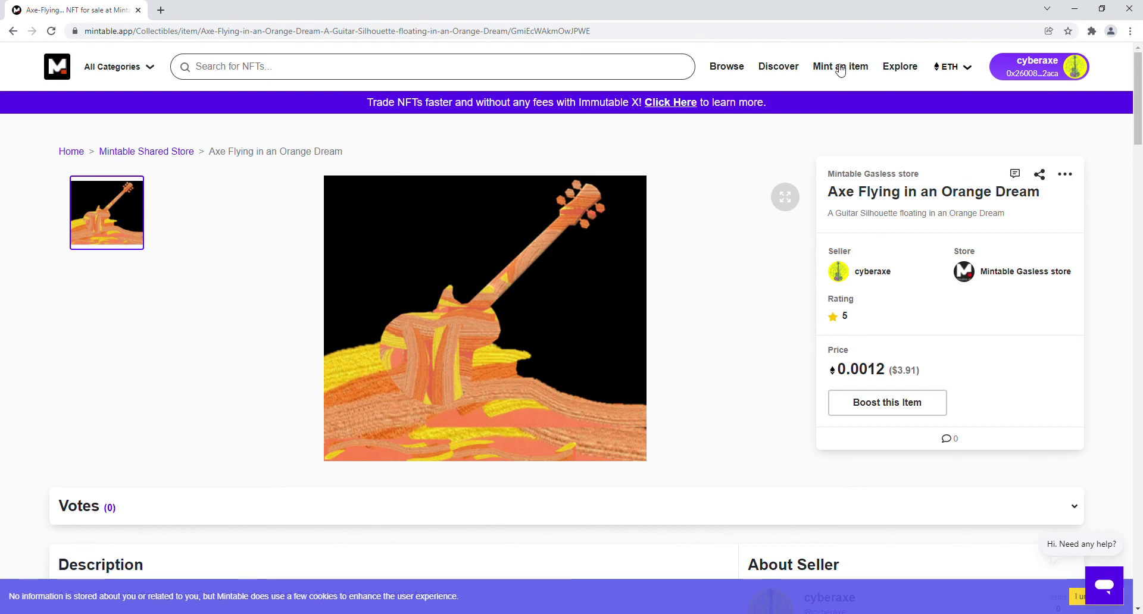
Browse the Art category, 51,006 items with Axe Flying in an Orange Dream first
click(903, 70)
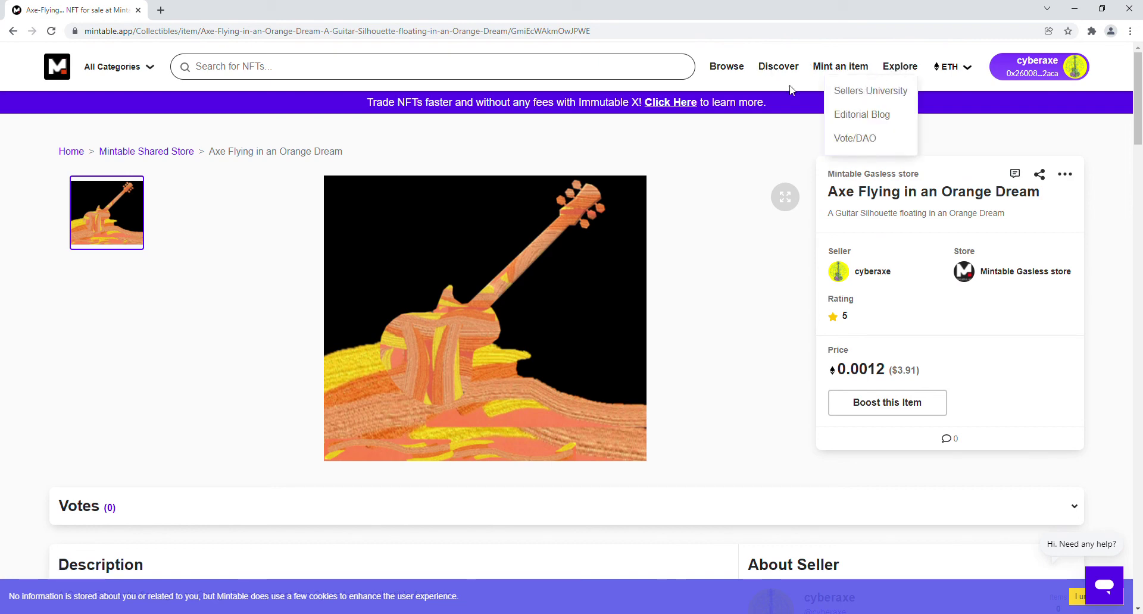
click(464, 74)
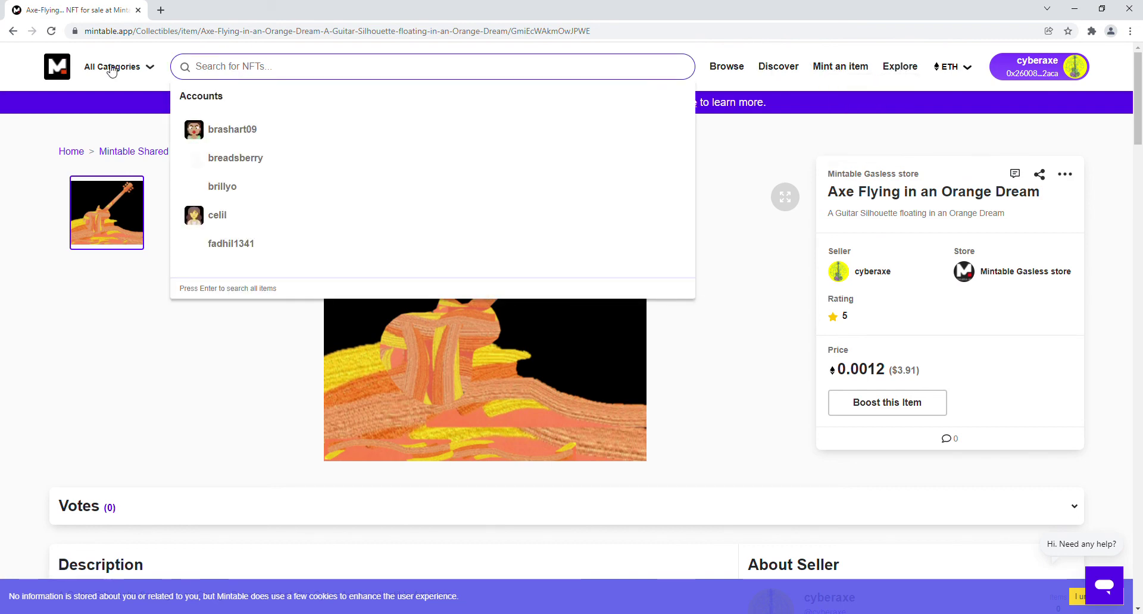
click(111, 70)
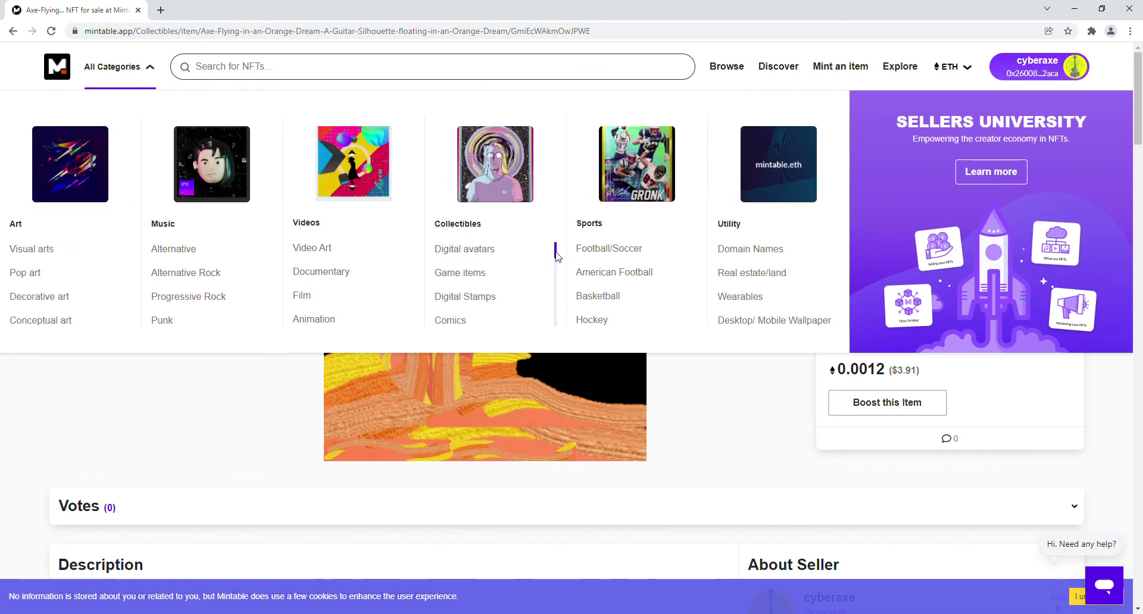
drag(557, 256, 556, 271)
click(469, 285)
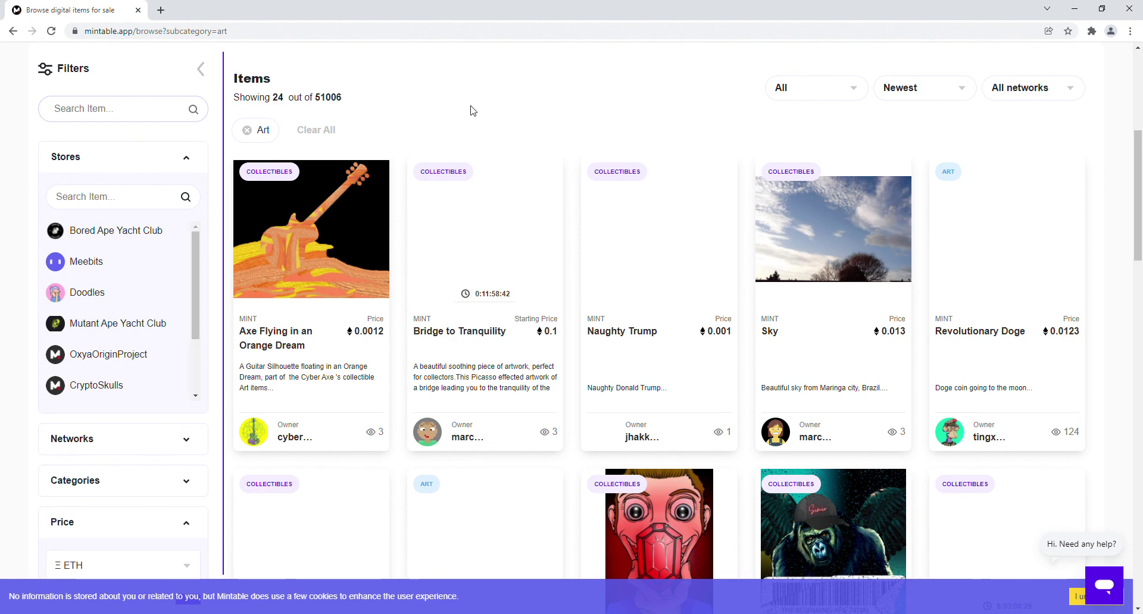
scroll(727, 269, down, 3)
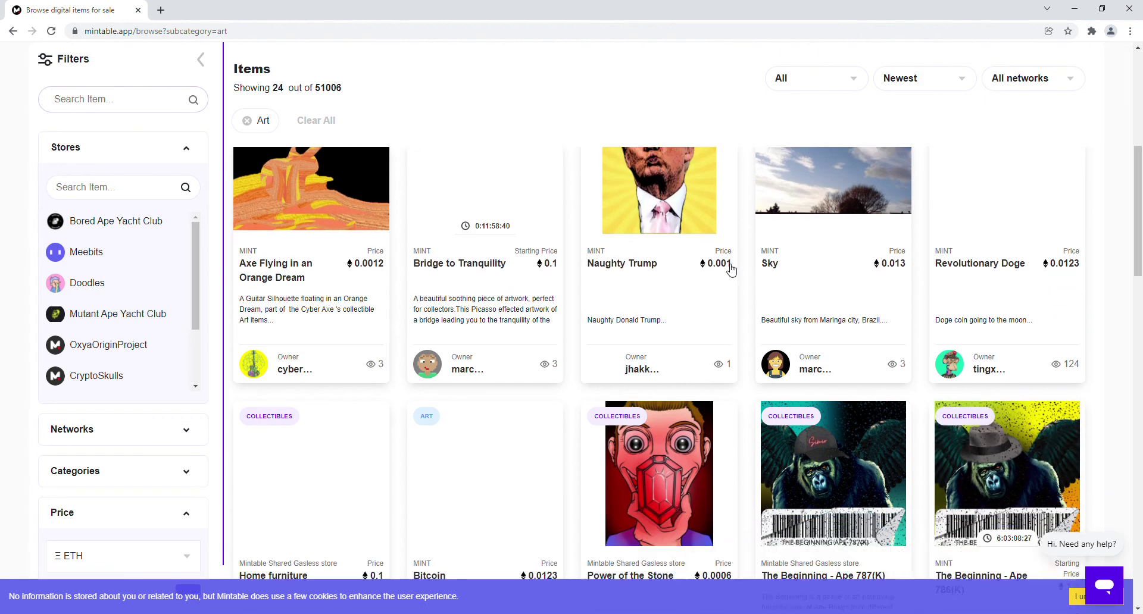
scroll(674, 319, down, 2)
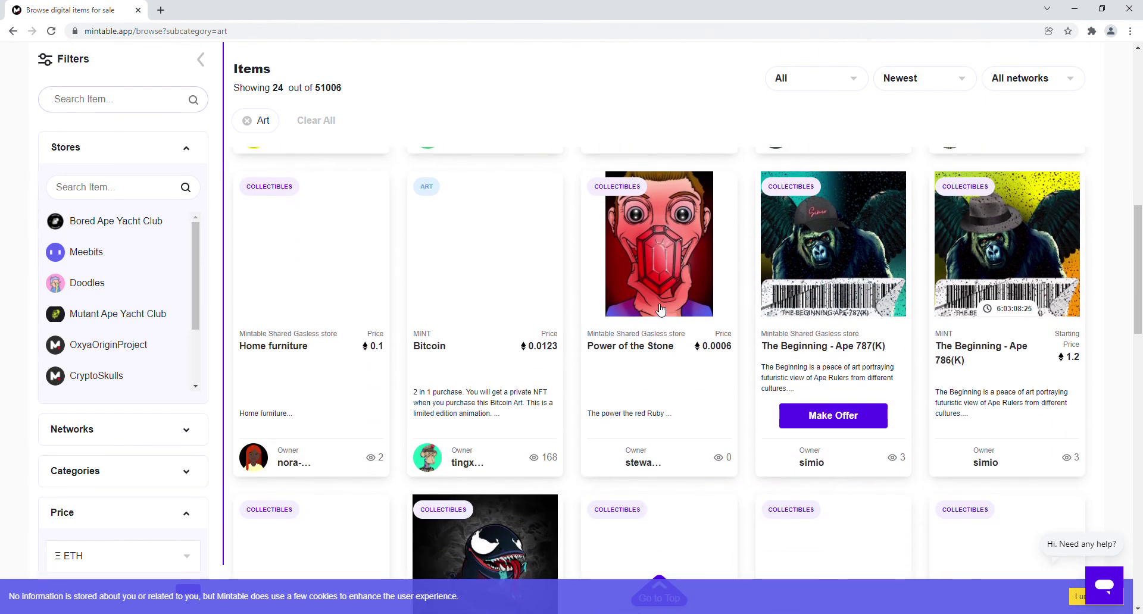
scroll(479, 332, down, 2)
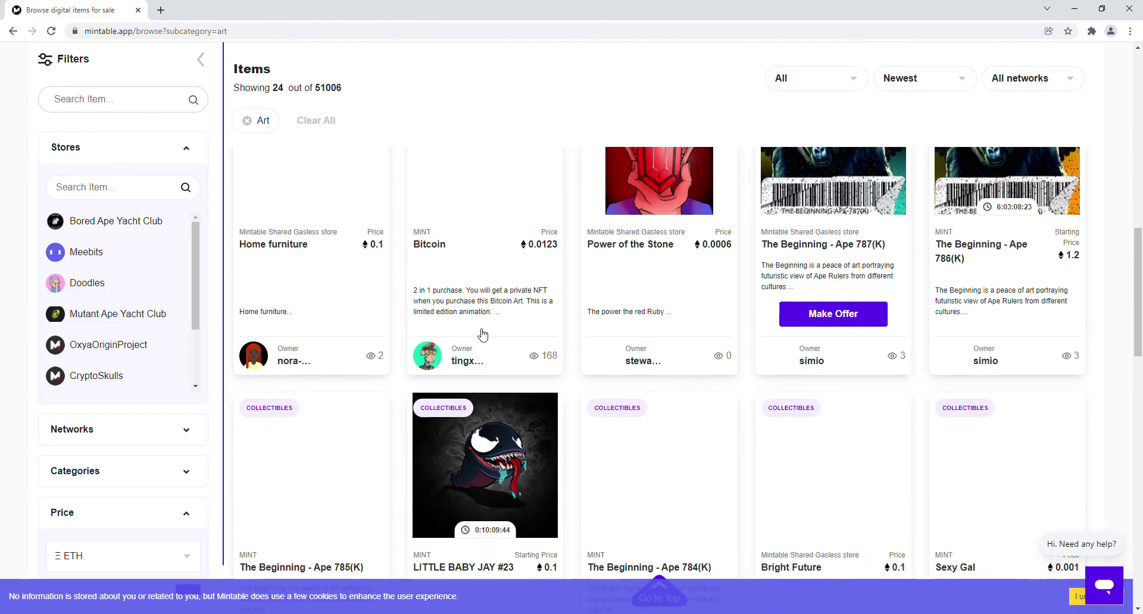
scroll(479, 332, down, 3)
scroll(470, 334, up, 10)
scroll(489, 329, down, 2)
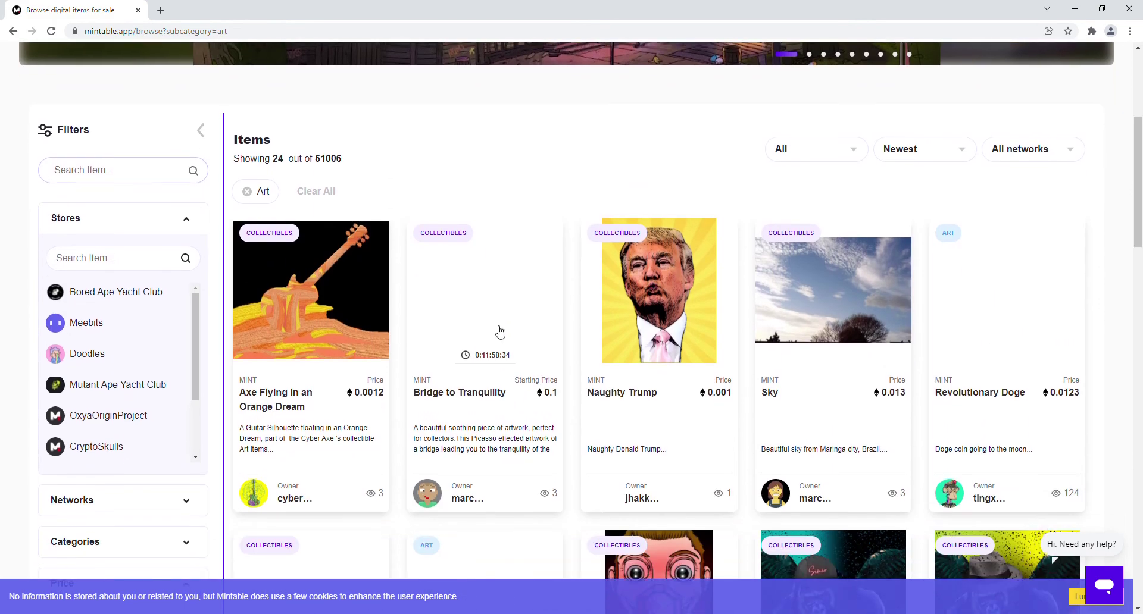